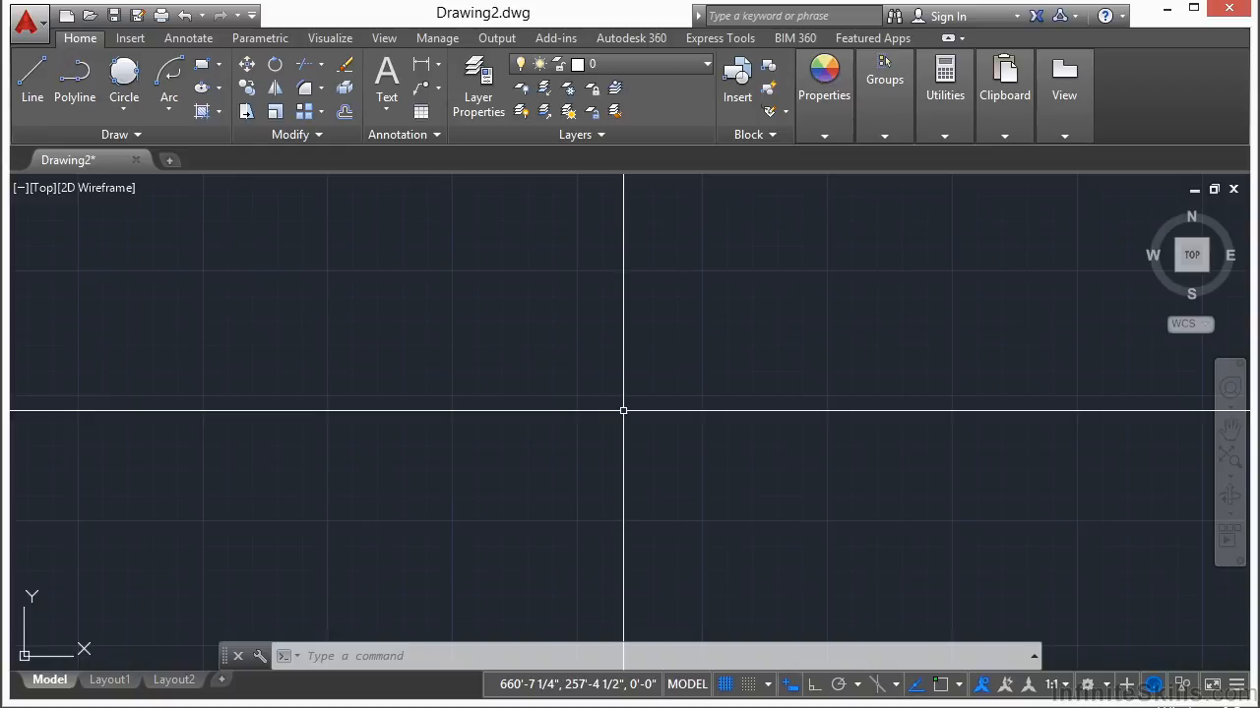
- Place a point at the origin, coordinates 0,0, using the Point command
type("POINT")
key("Escape")
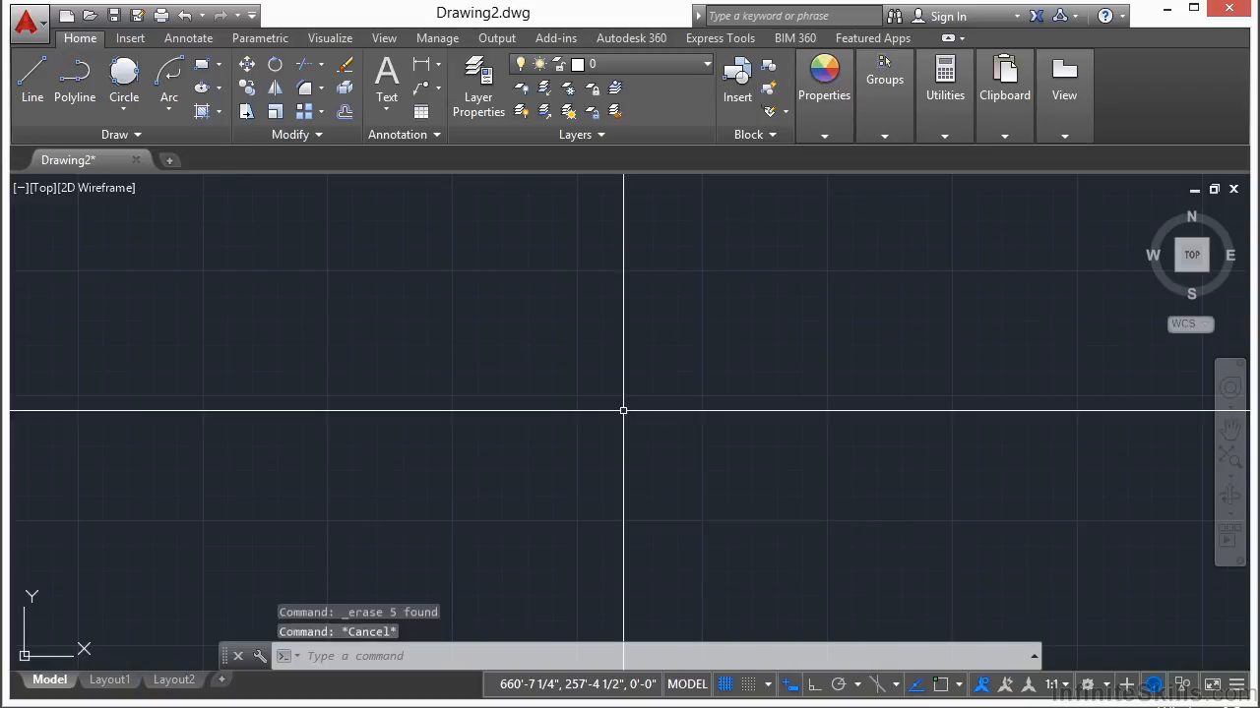
type("PO")
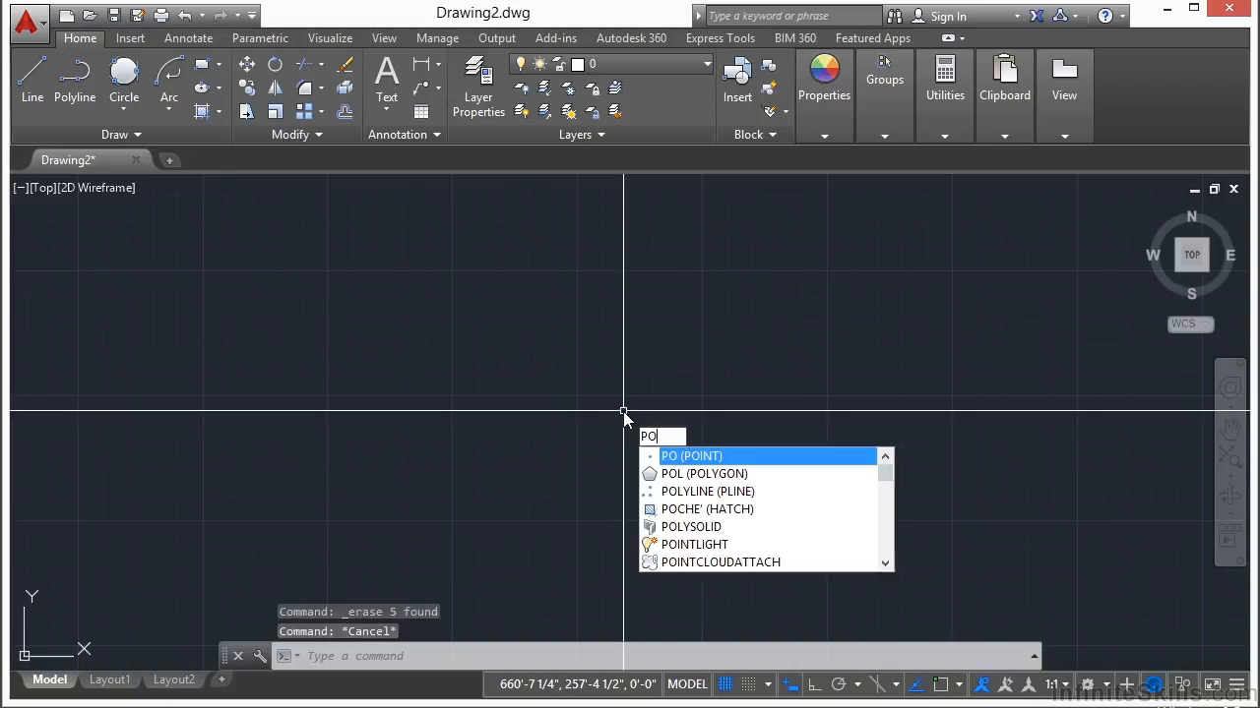
key("Return")
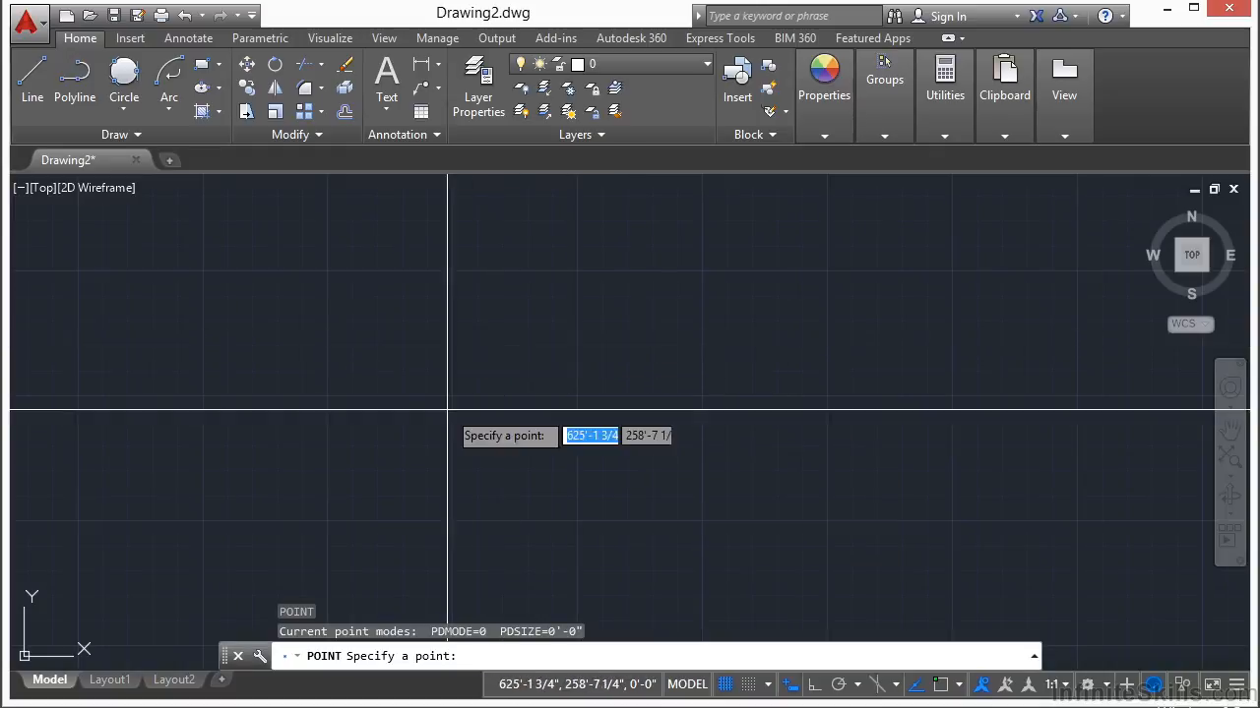
middle_click_drag(402, 436, 557, 332)
scroll(255, 531, "up", 2)
middle_click_drag(267, 503, 338, 478)
type("0,0")
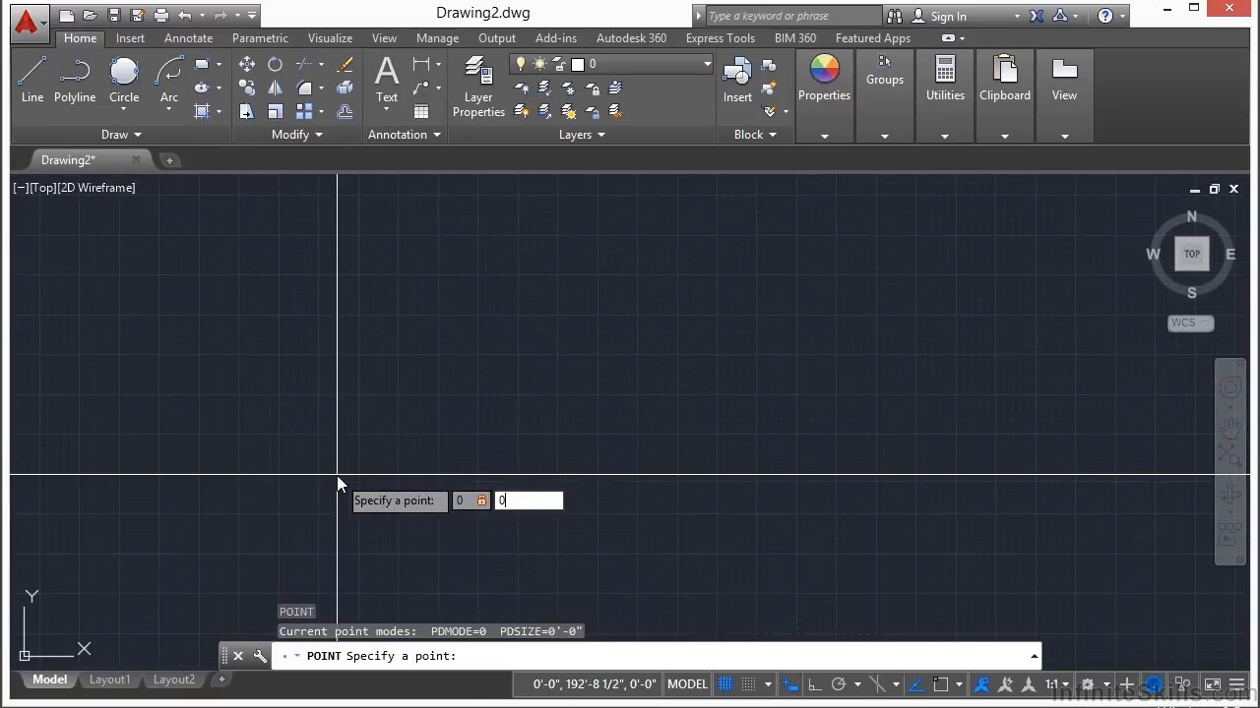
key("Return")
- Place a freehand point above and to the right of the origin
mouse_move(323, 481)
middle_mouse_down()
mouse_move(270, 444)
mouse_move(469, 316)
middle_mouse_up()
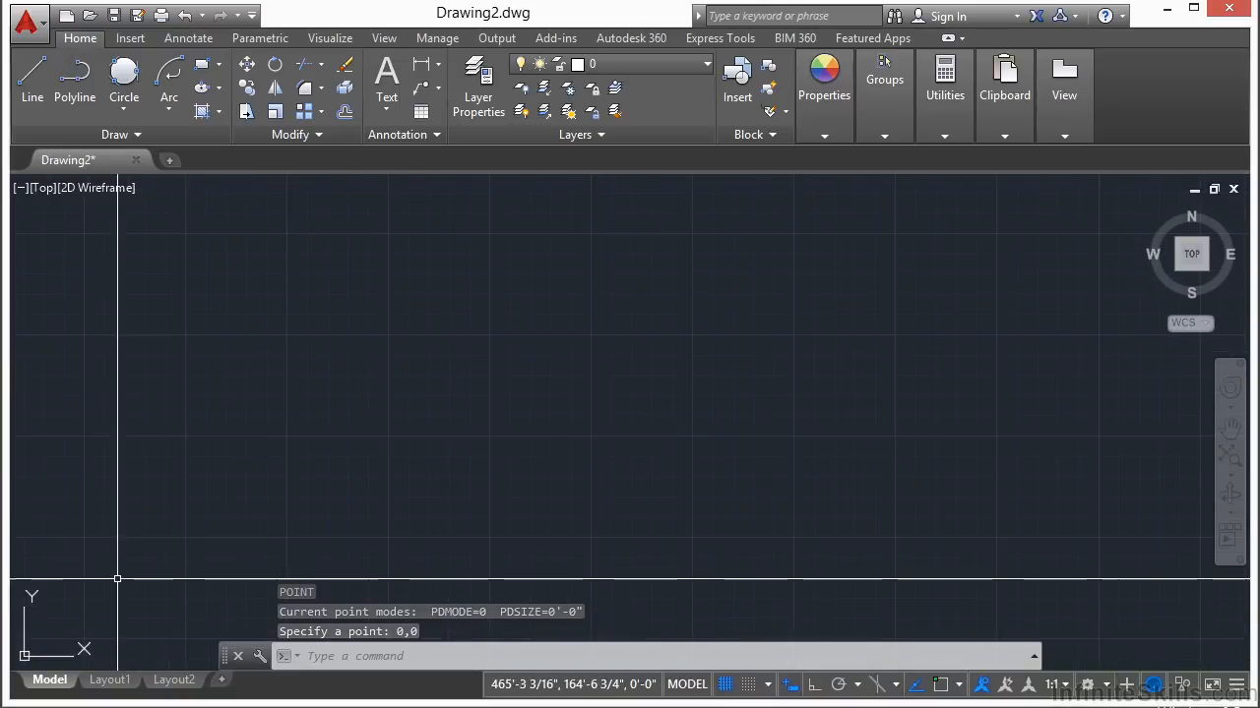
middle_click(373, 388)
middle_click(373, 387)
middle_click_drag(377, 388, 419, 371)
middle_click_drag(463, 474, 421, 422)
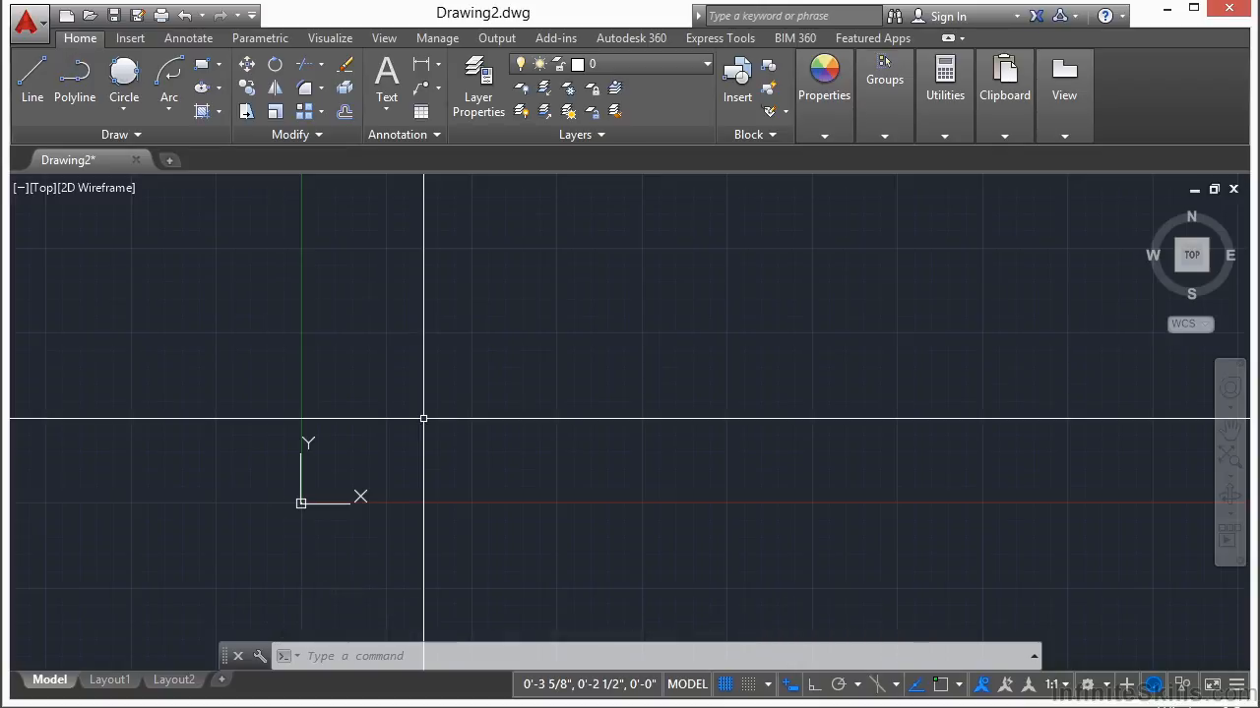
key("Return")
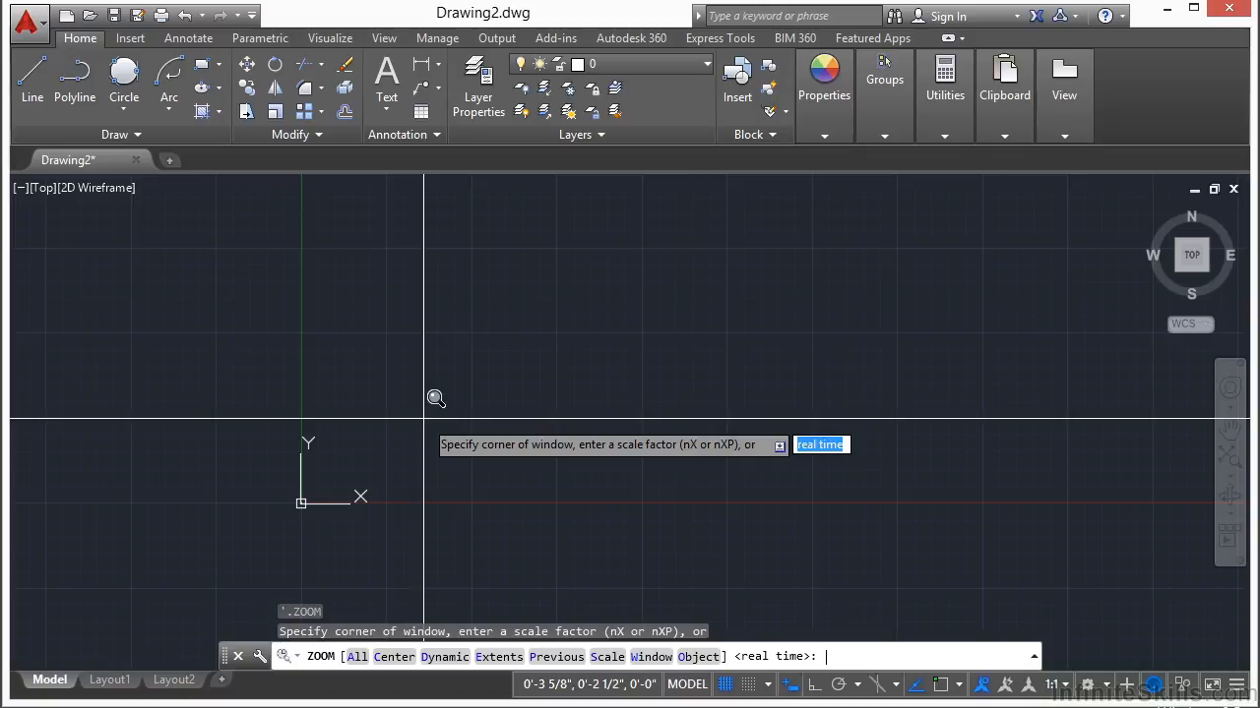
key("Escape")
type("po")
key("Return")
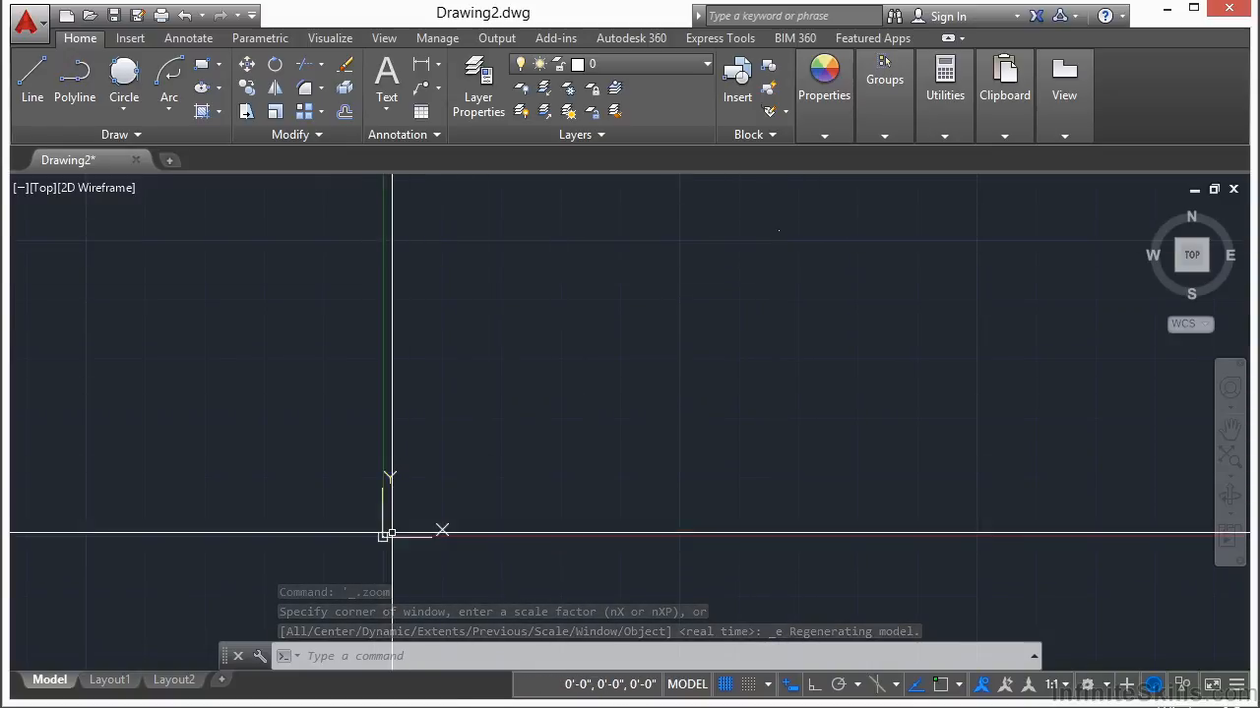
- Place five more freehand points scattered above the X axis, to the right of the Y axis
type("po")
key("Return")
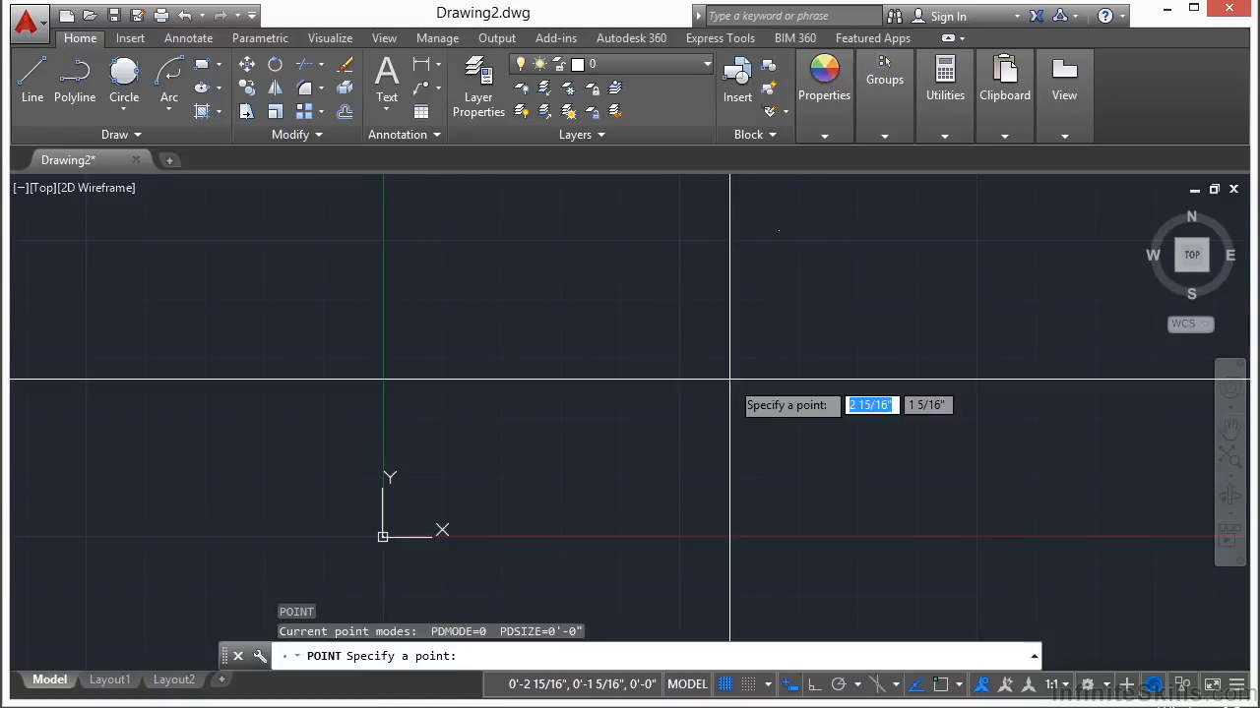
left_click(459, 290)
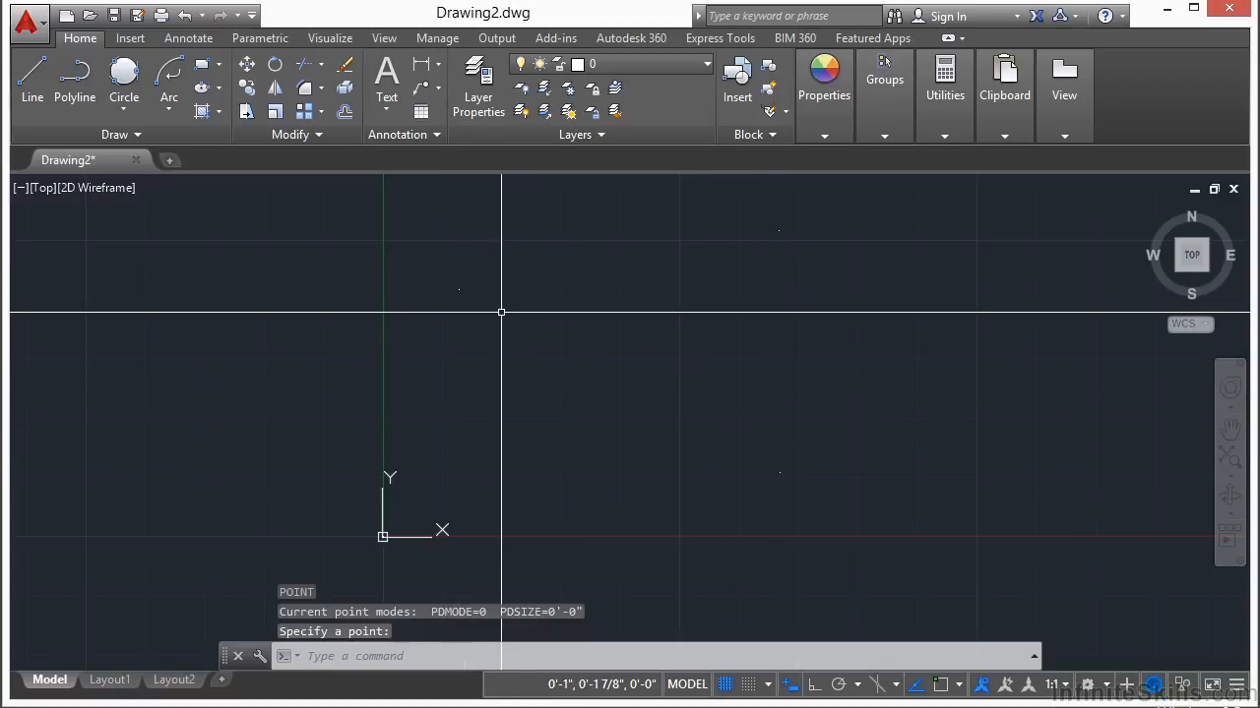
key("Return")
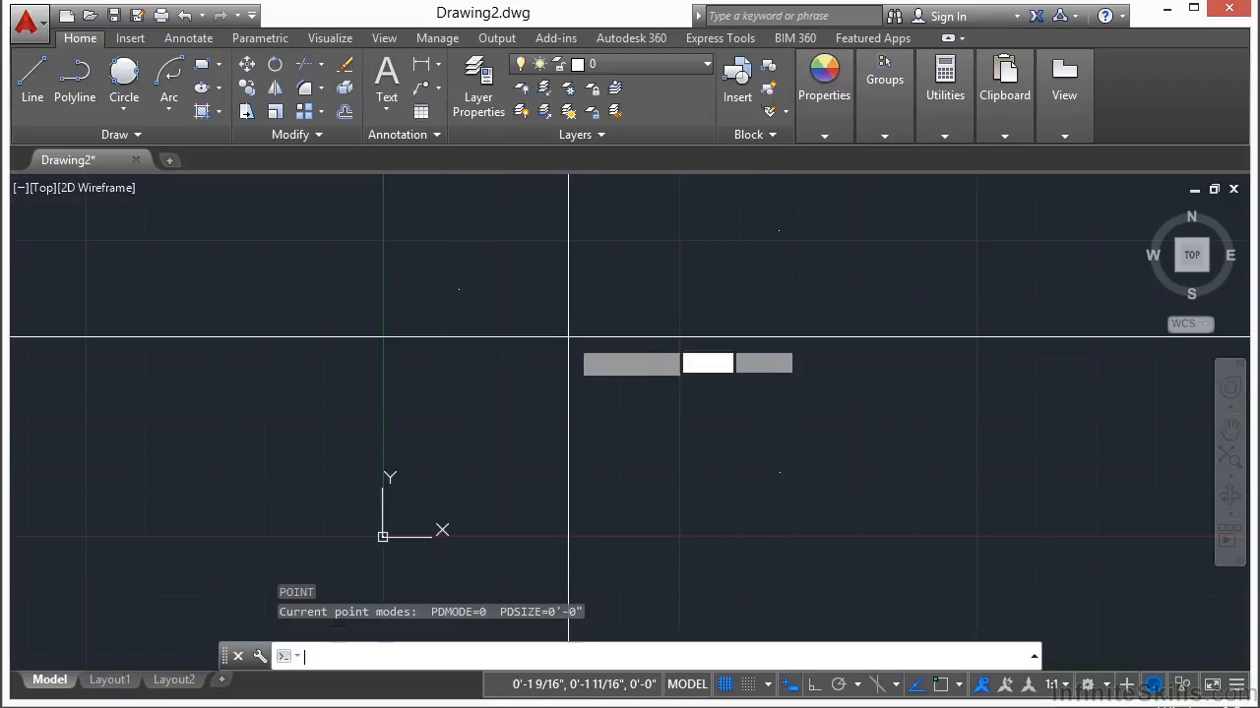
left_click(667, 363)
key("Return")
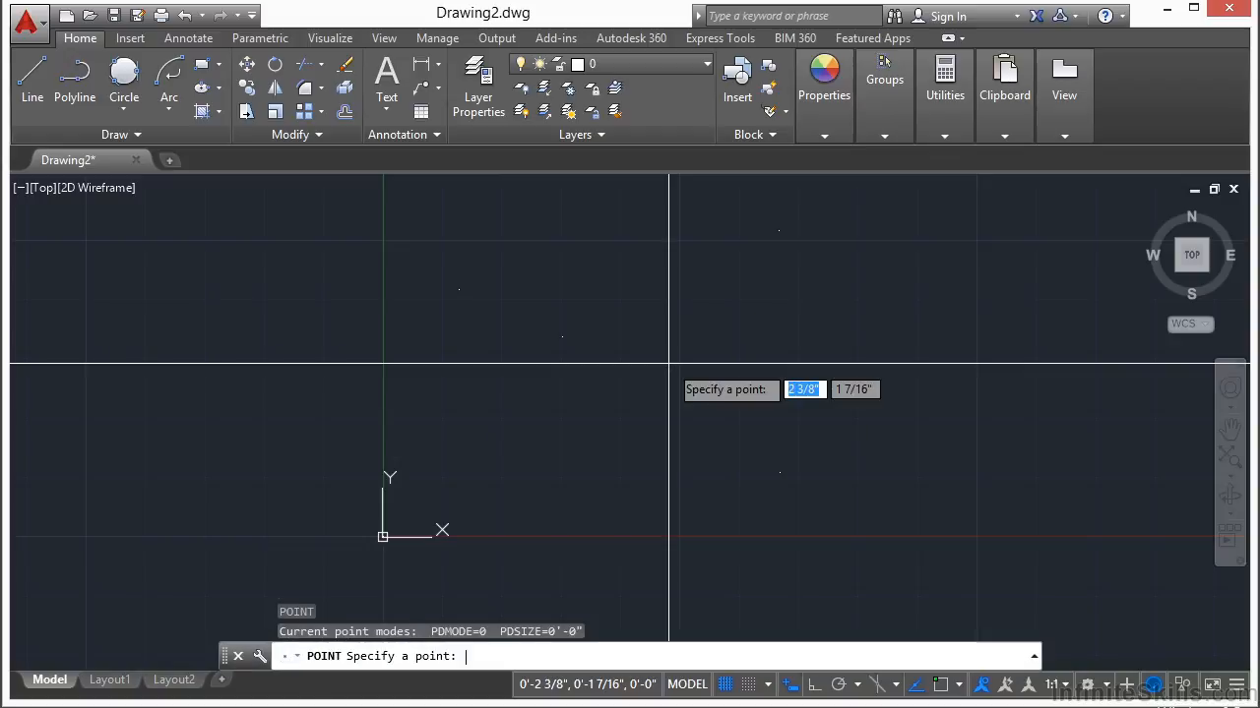
left_click(750, 363)
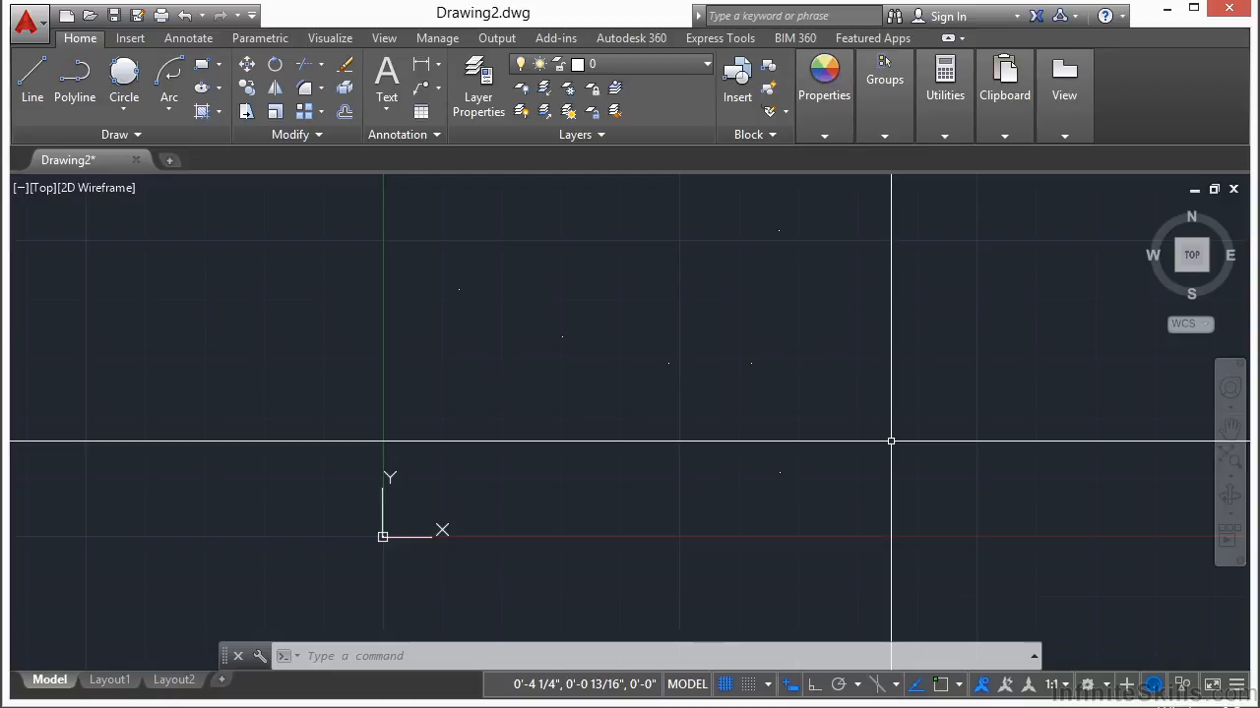
- Place a point at the exact coordinates 5,5 and show the full extents of the drawing
type("POINT")
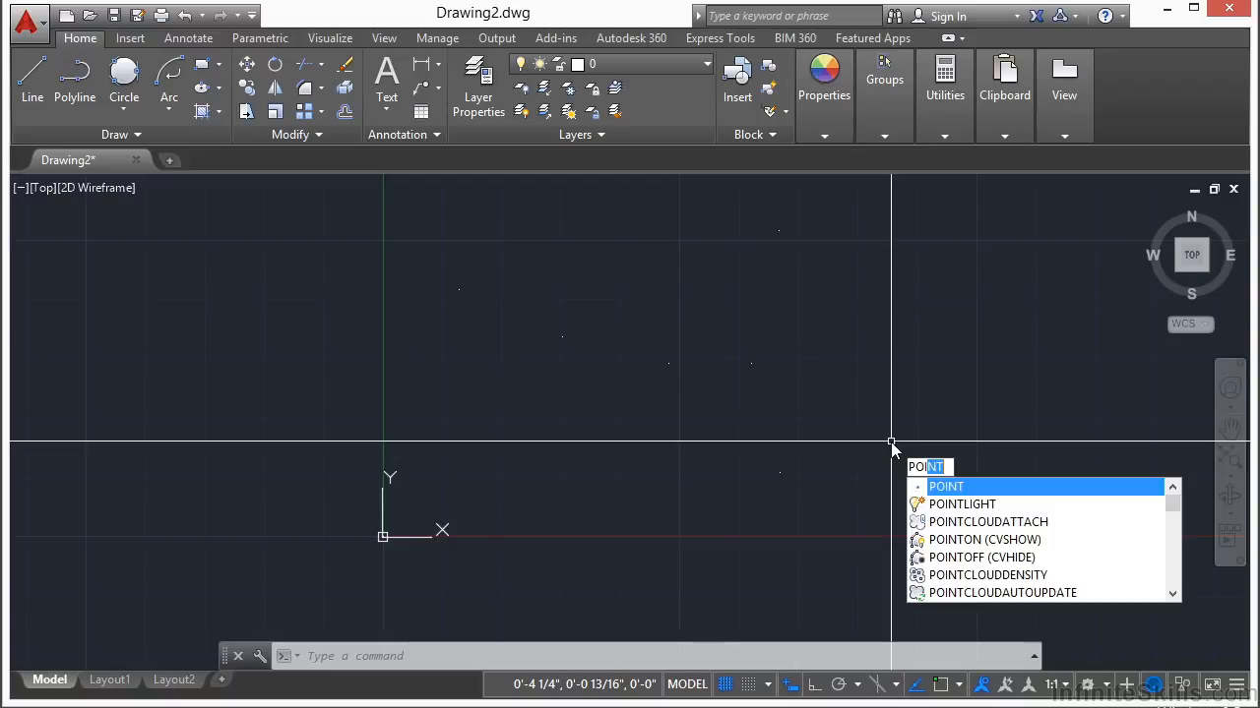
key("Return")
scroll(891, 441, "up", 2)
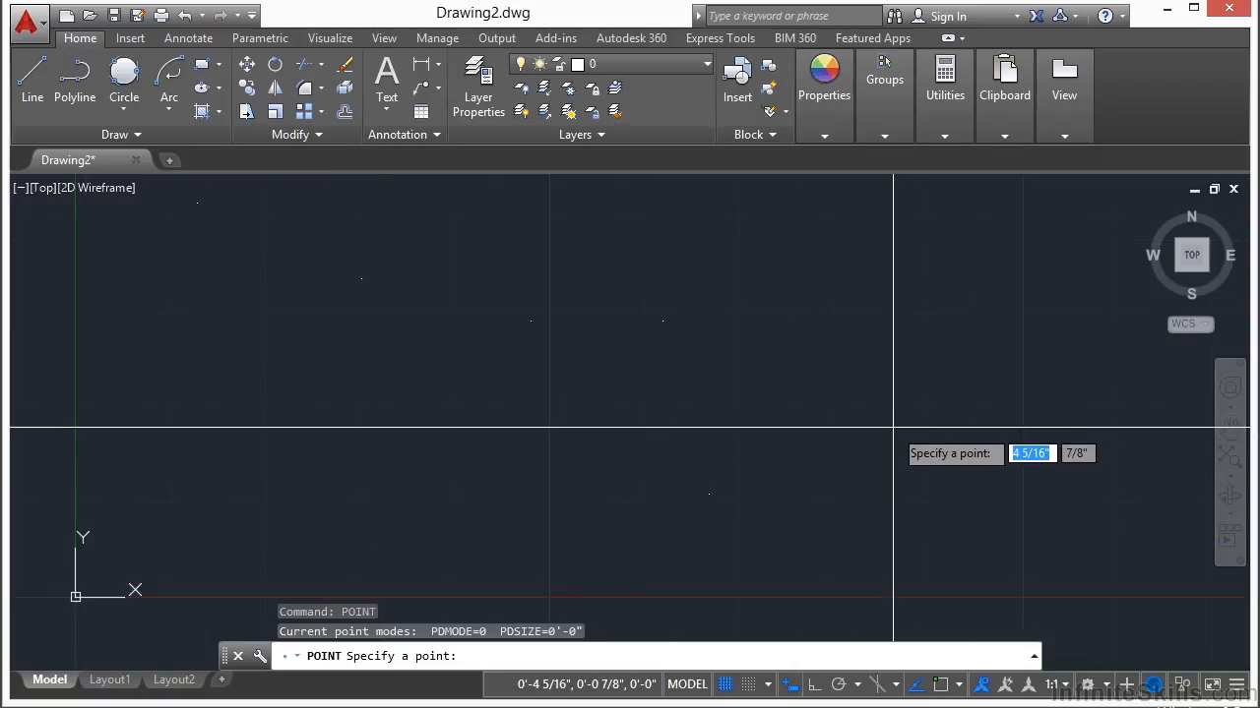
type("5")
key("Tab")
type("5")
key("Return")
middle_click(893, 428)
middle_click(892, 428)
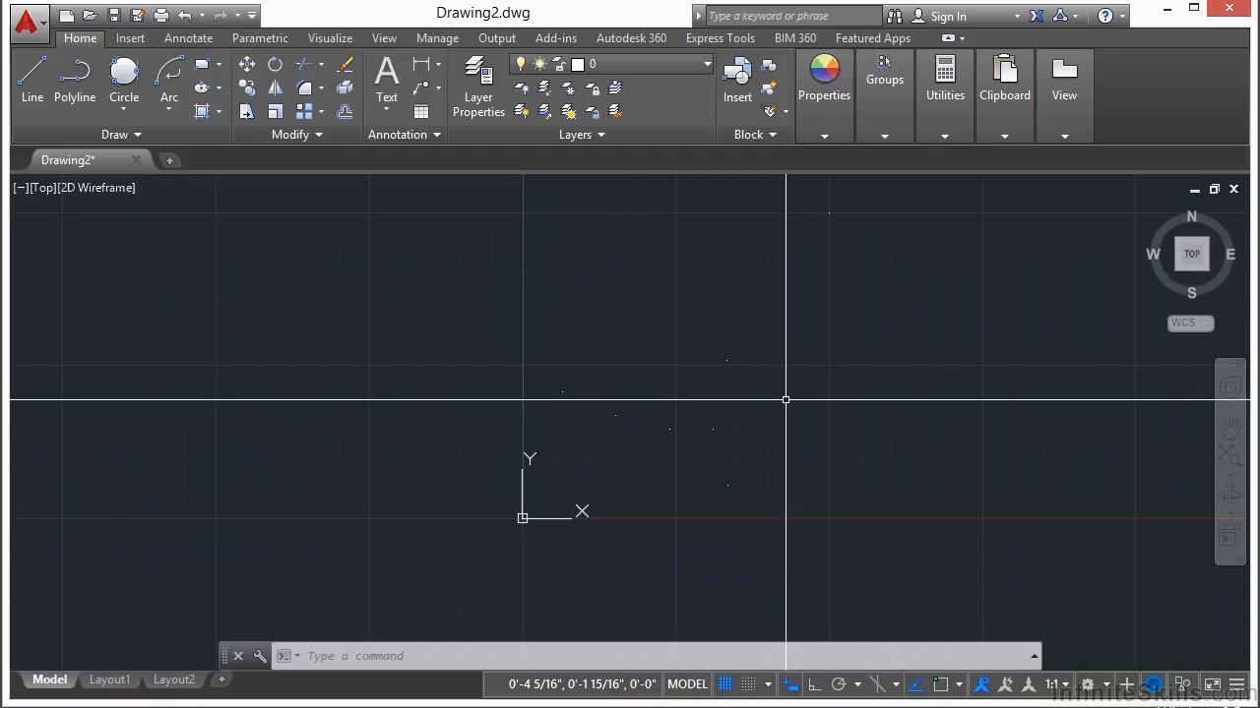
- Start a polyline with Node snap at the point nearest the Y axis and draw its first segment to the adjacent point
scroll(643, 458, "up", 2)
key("Escape")
type("PLINE")
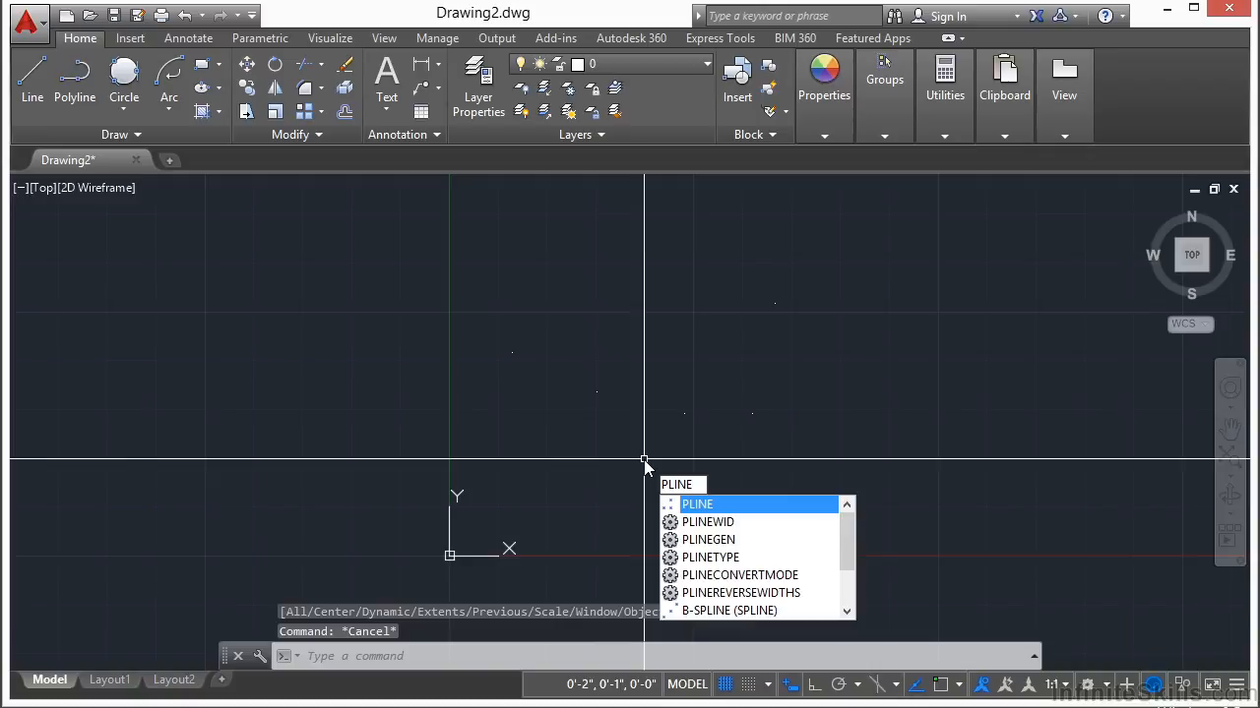
key("Return")
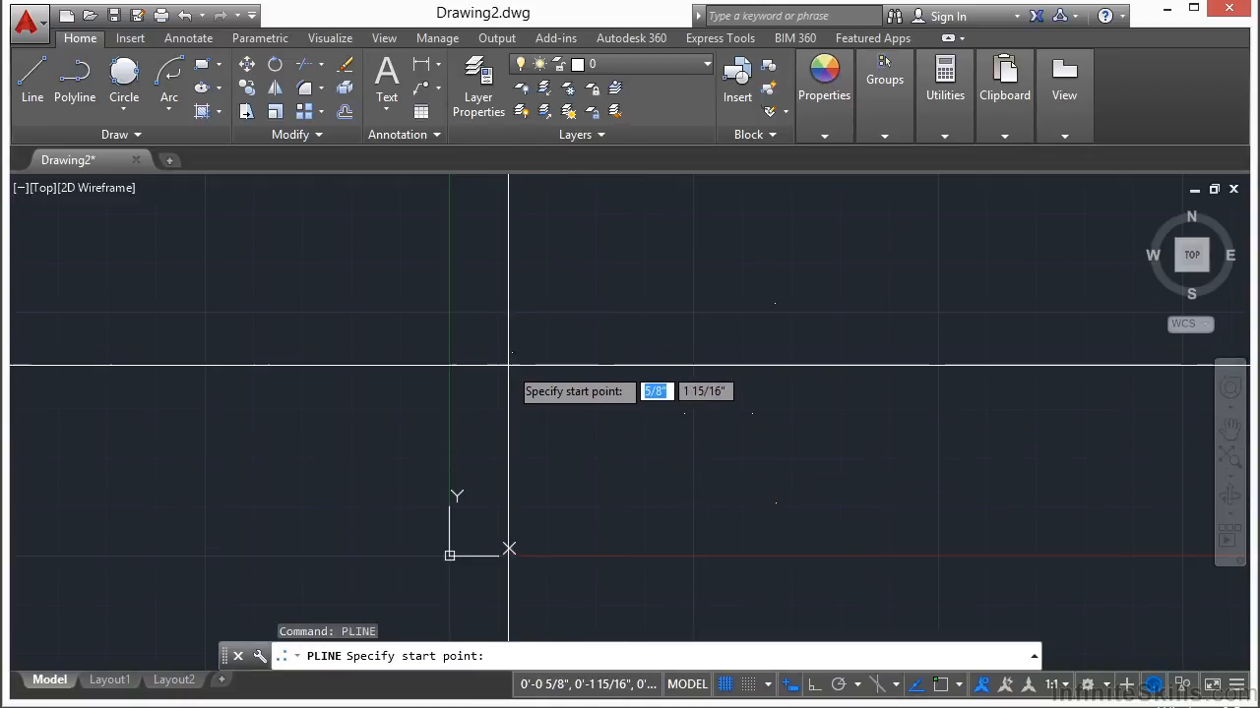
type("nod")
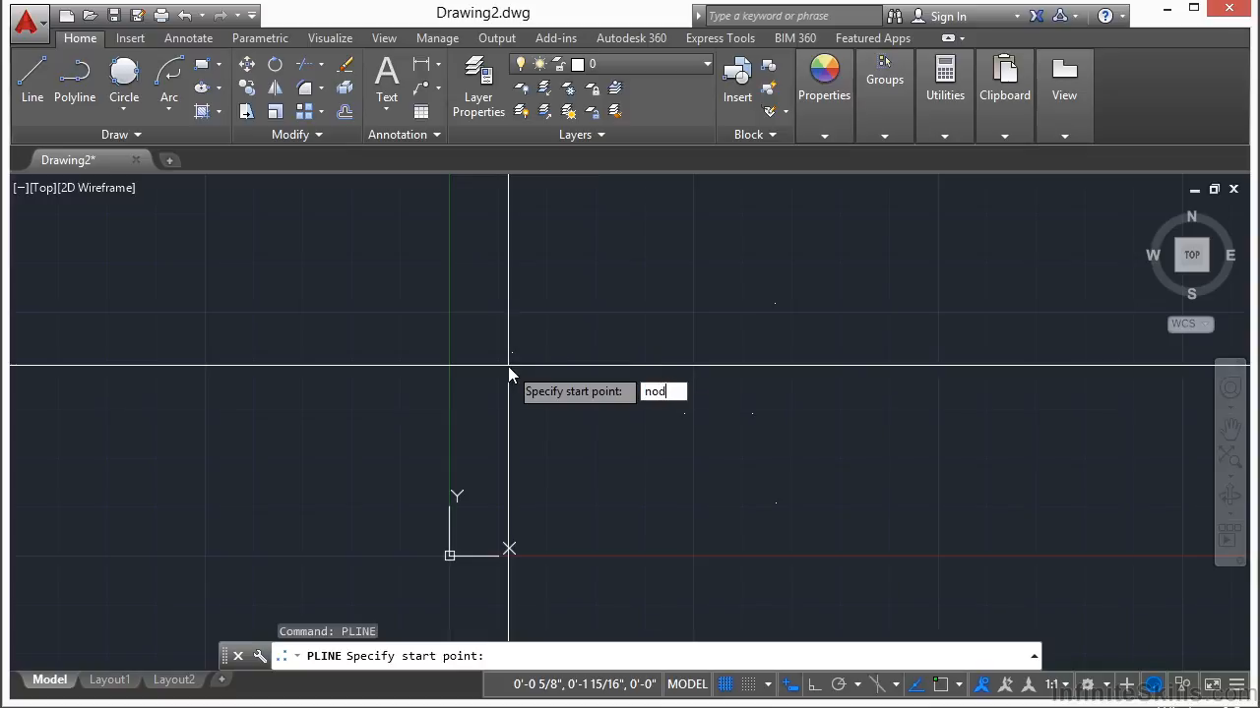
key("Return")
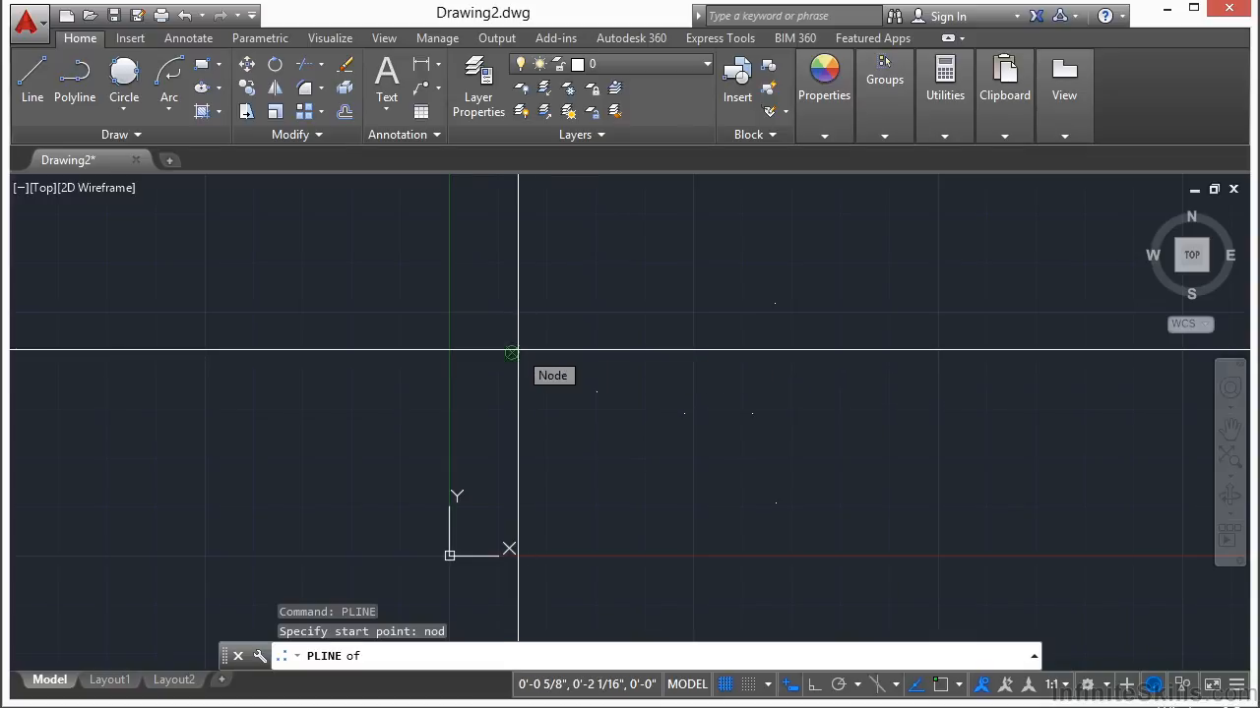
left_click(513, 352)
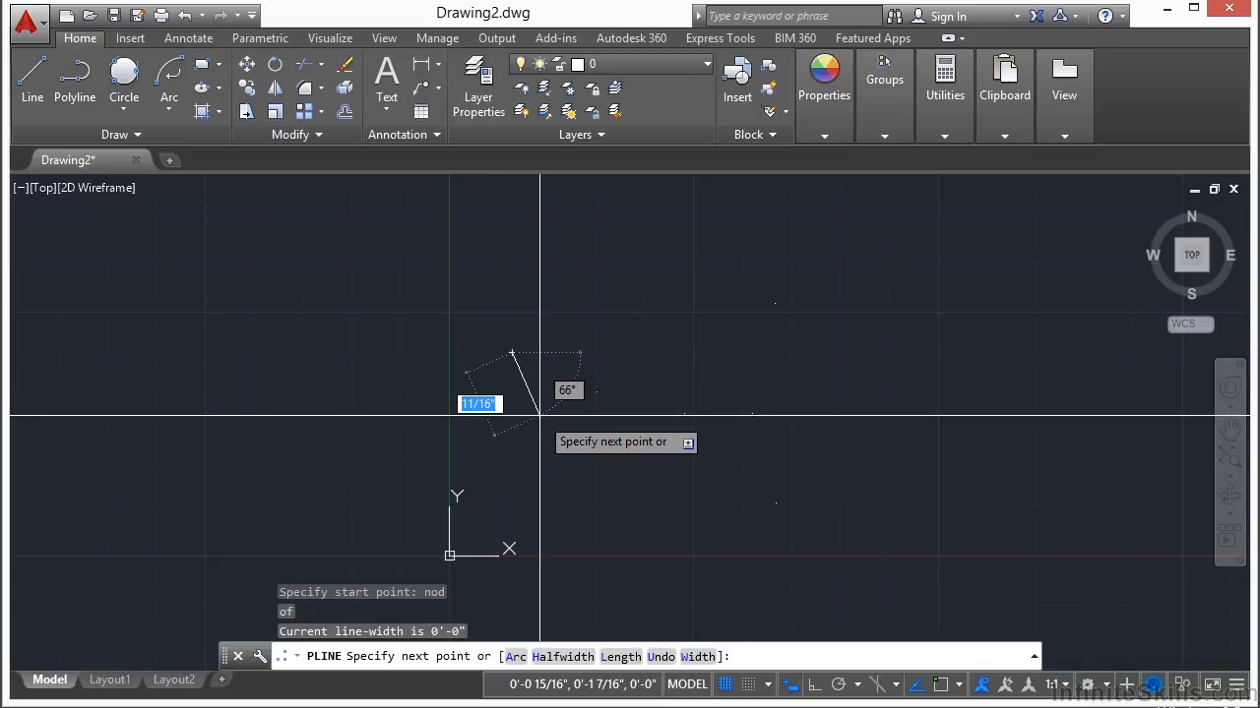
type("nod")
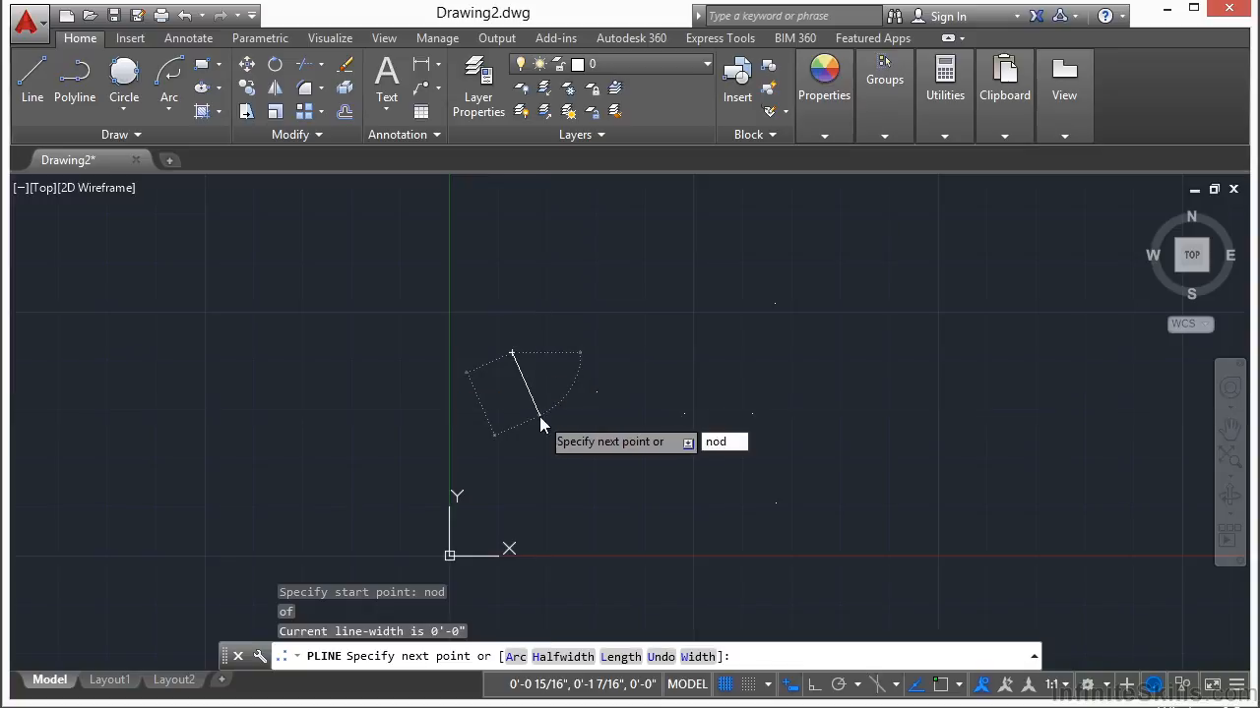
key("Return")
left_click(589, 395)
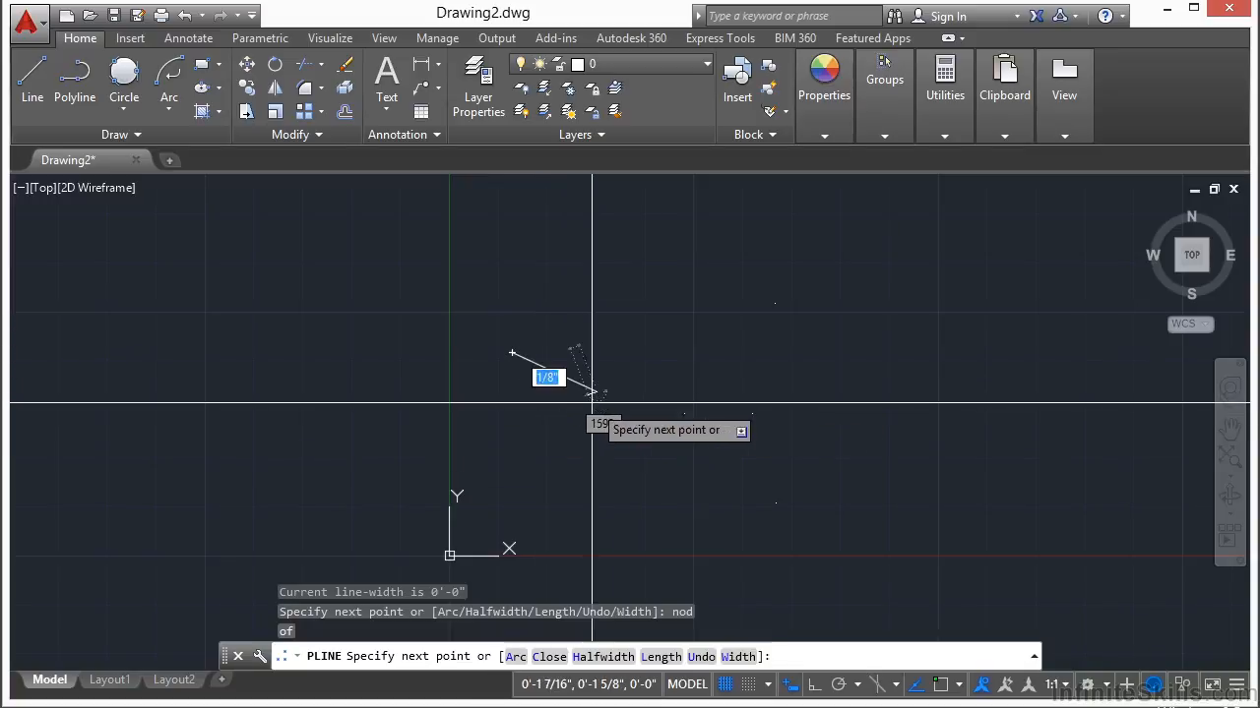
- Continue the polyline through the nodes of the next point and the upper point, then finish it back at its starting node
type("nod")
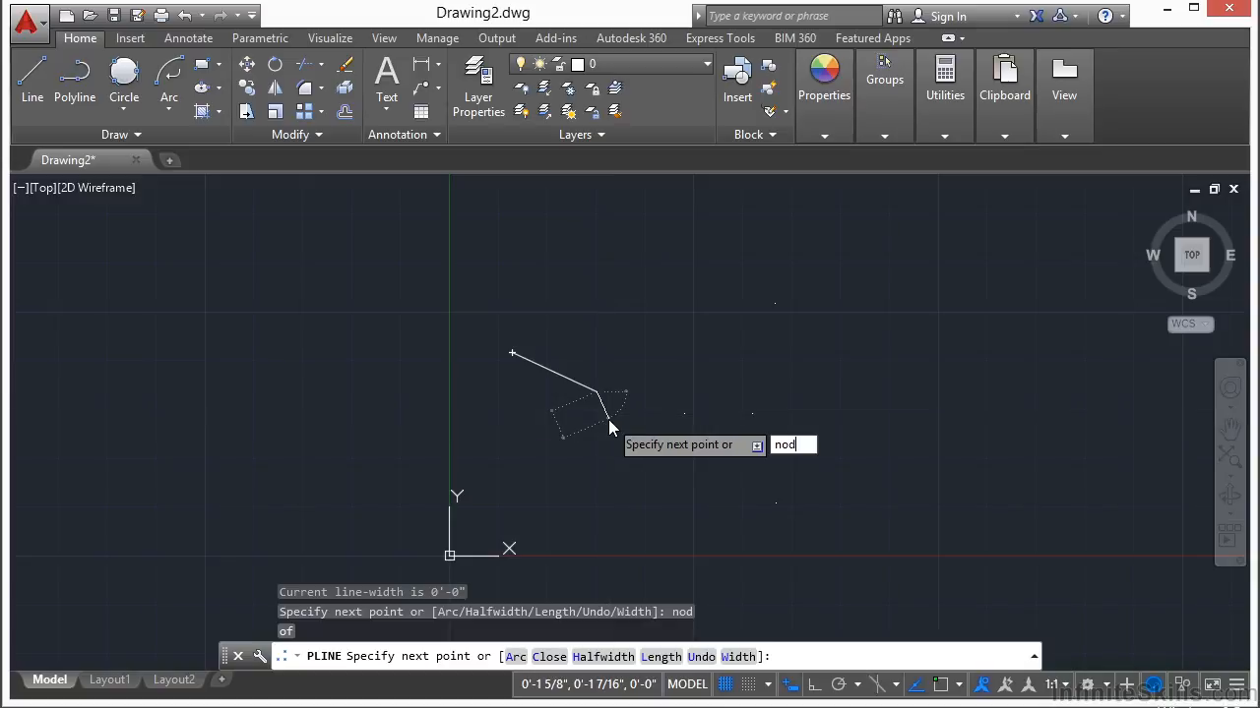
key("Return")
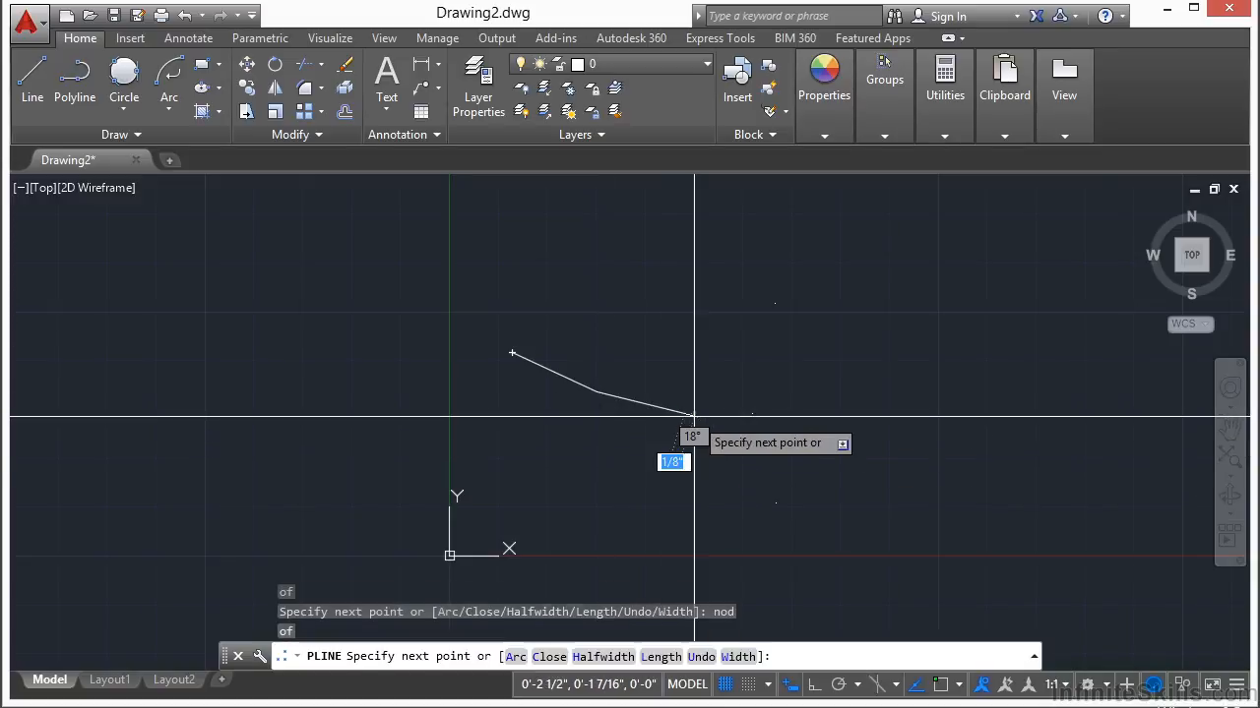
left_click(686, 414)
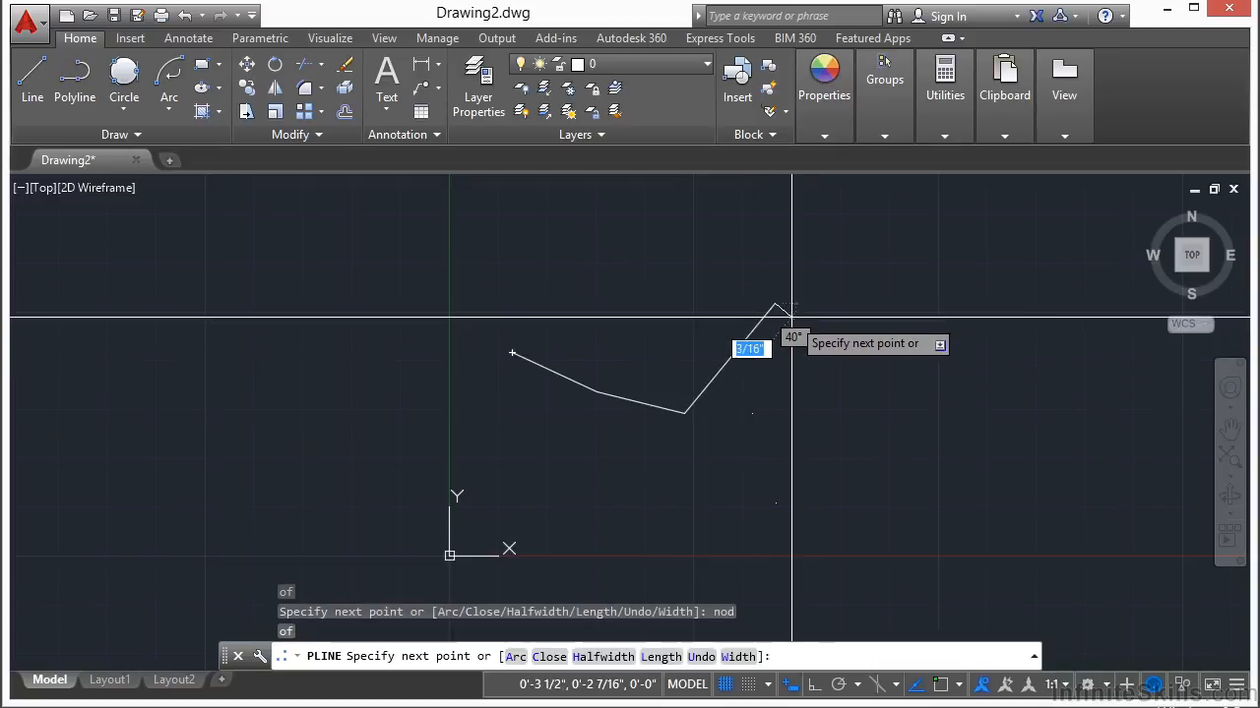
left_click(792, 317)
type("nod")
key("Return")
left_click(571, 368)
key("Return")
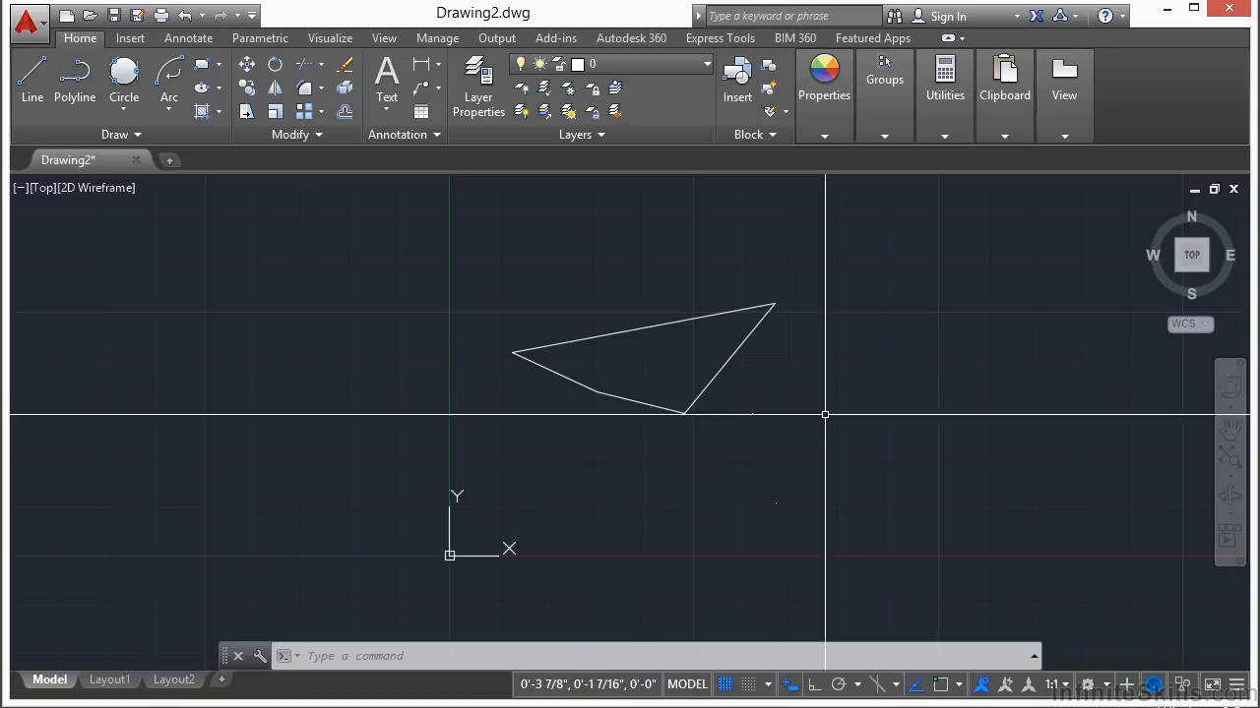
- Set the point display variable PDMODE to 1
type("Pdmode")
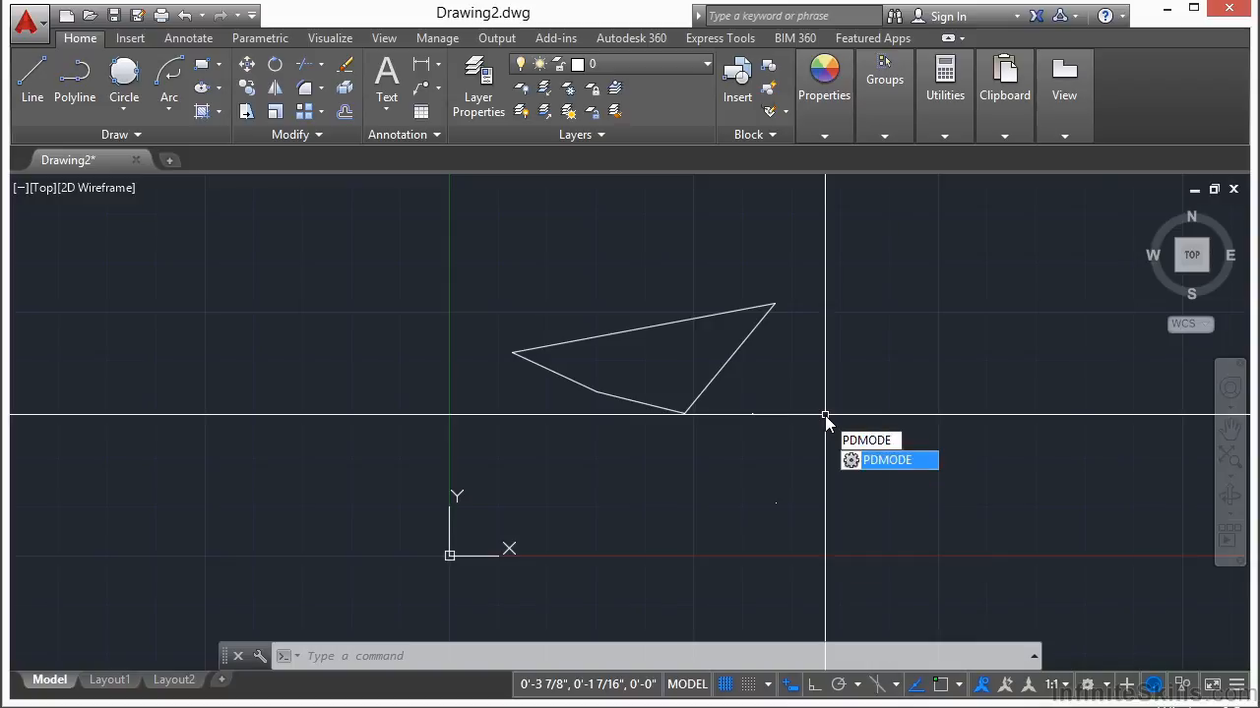
key("Return")
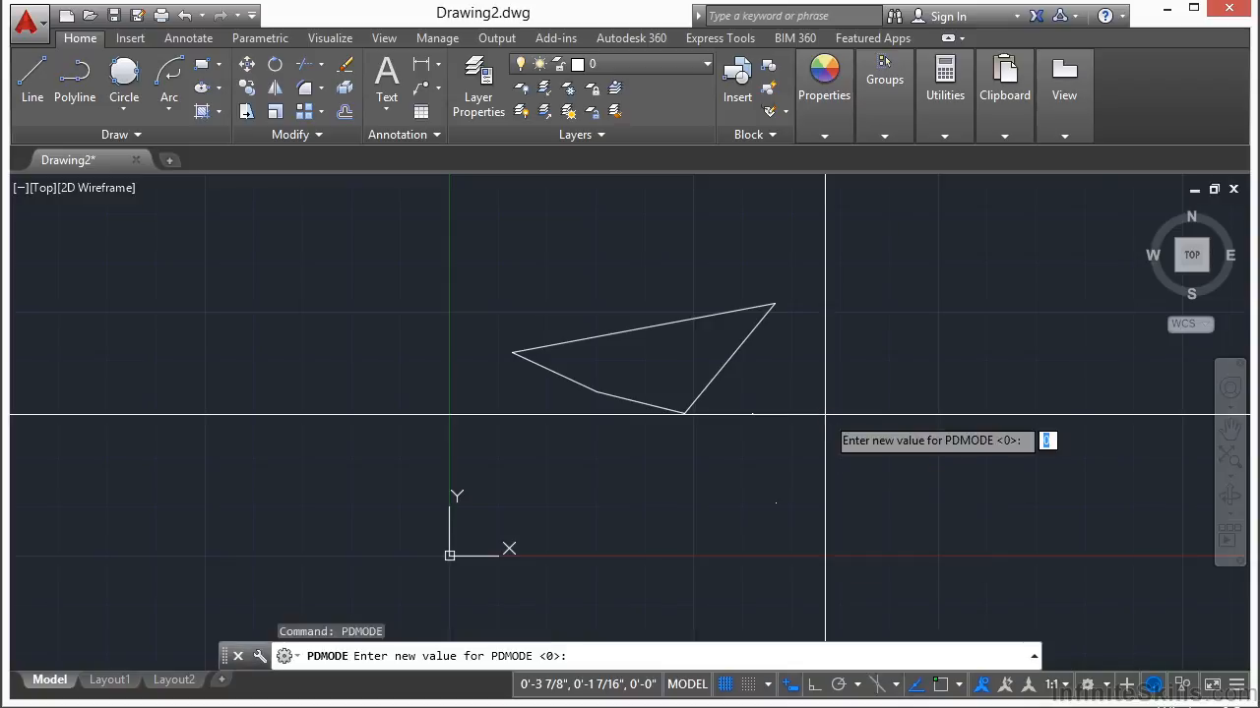
type("1")
key("Return")
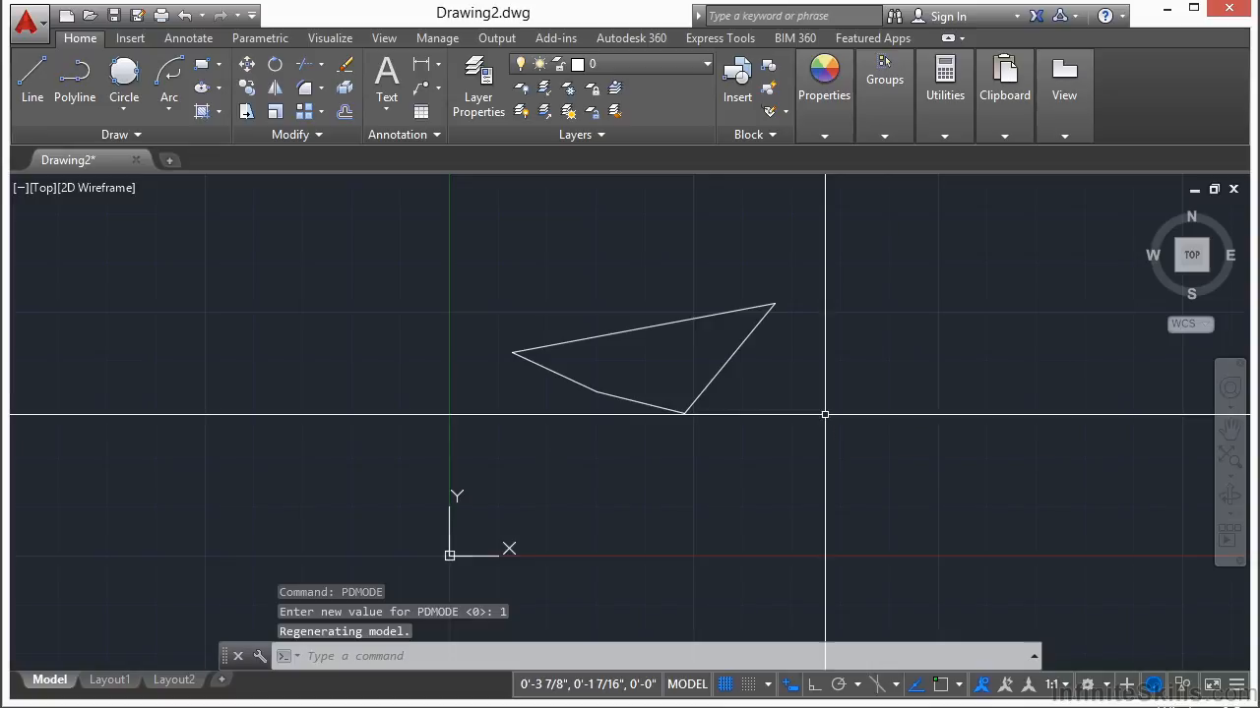
- Set PDMODE to 2 so the points are drawn as plus signs
scroll(901, 406, "down", 2)
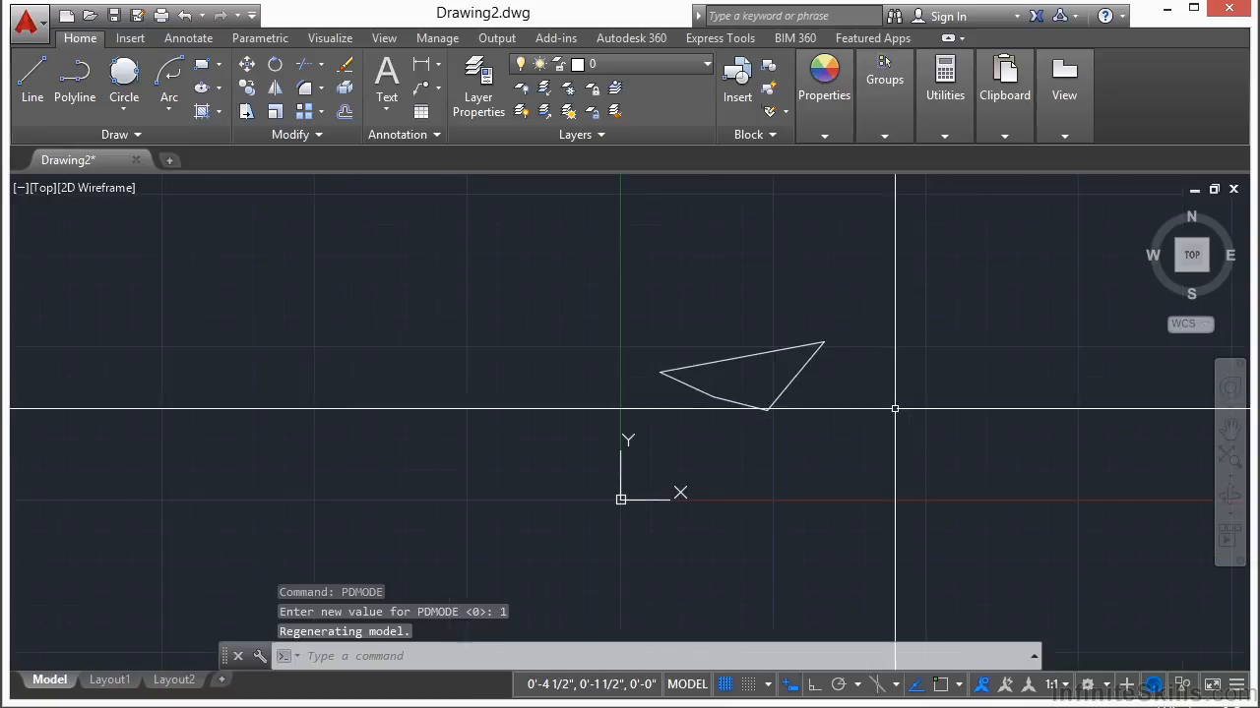
key("Return")
type("2")
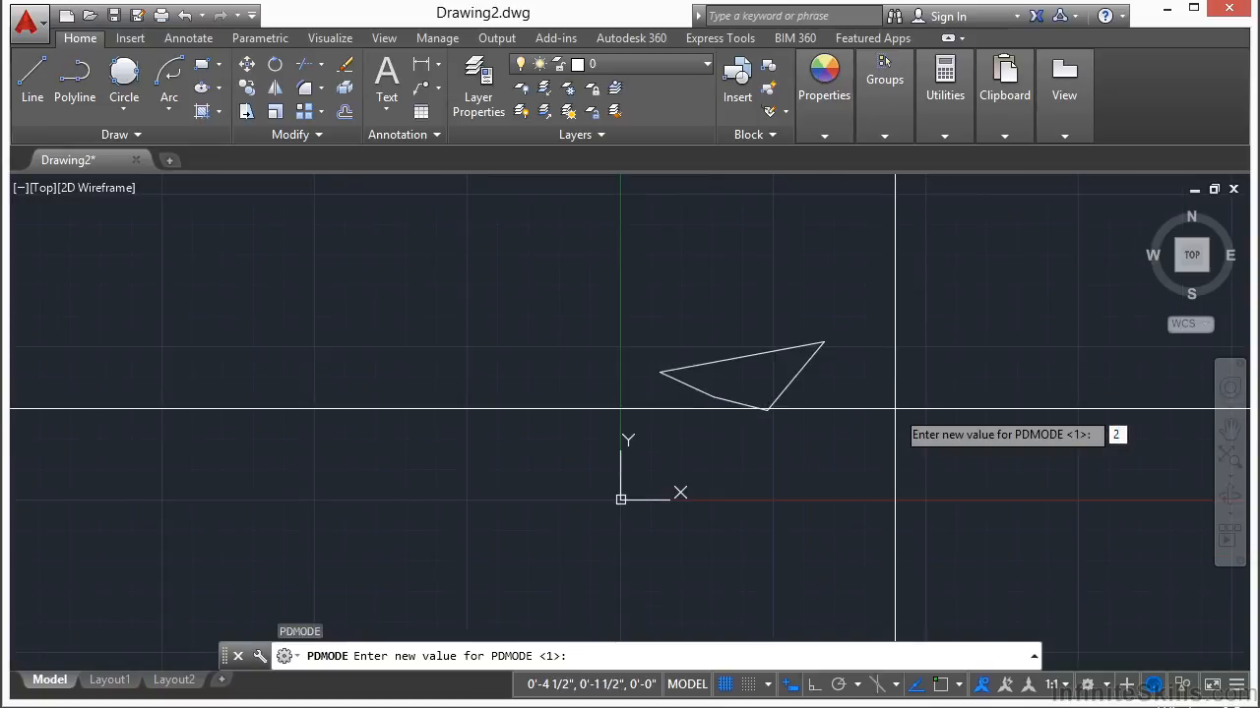
key("Return")
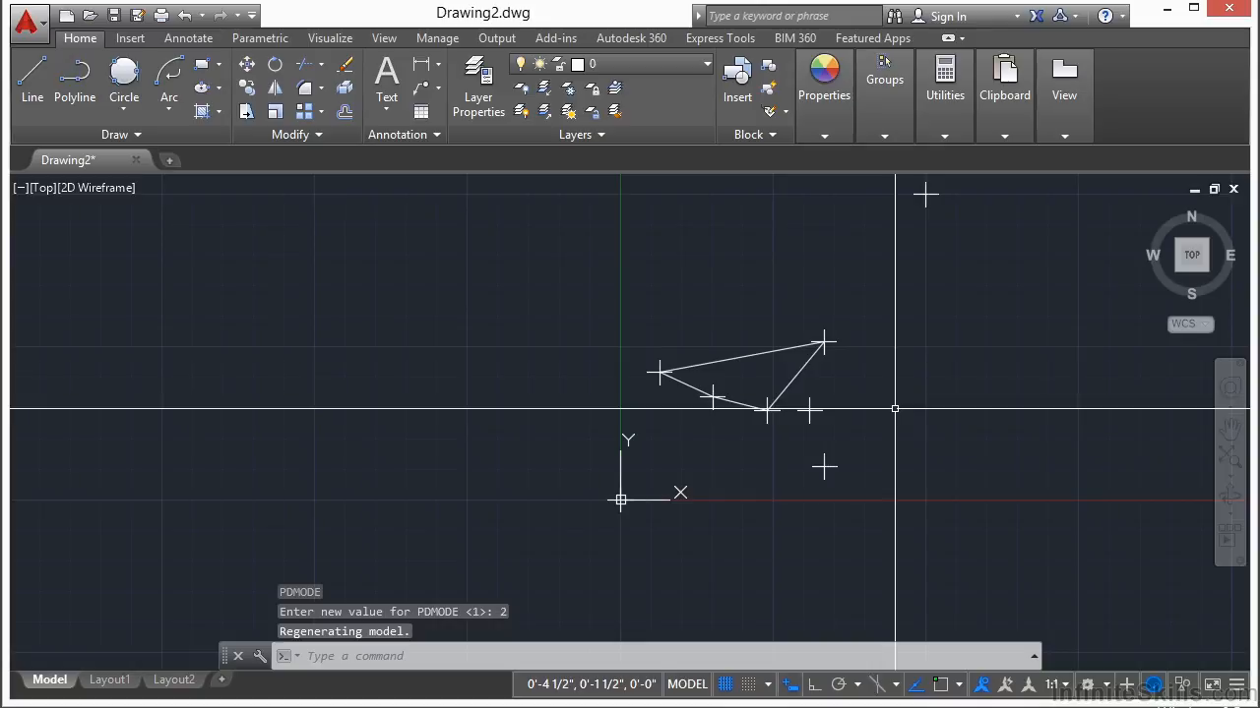
- Set PDMODE to 3 so the points are drawn as X marks
key("Return")
type("3")
key("Return")
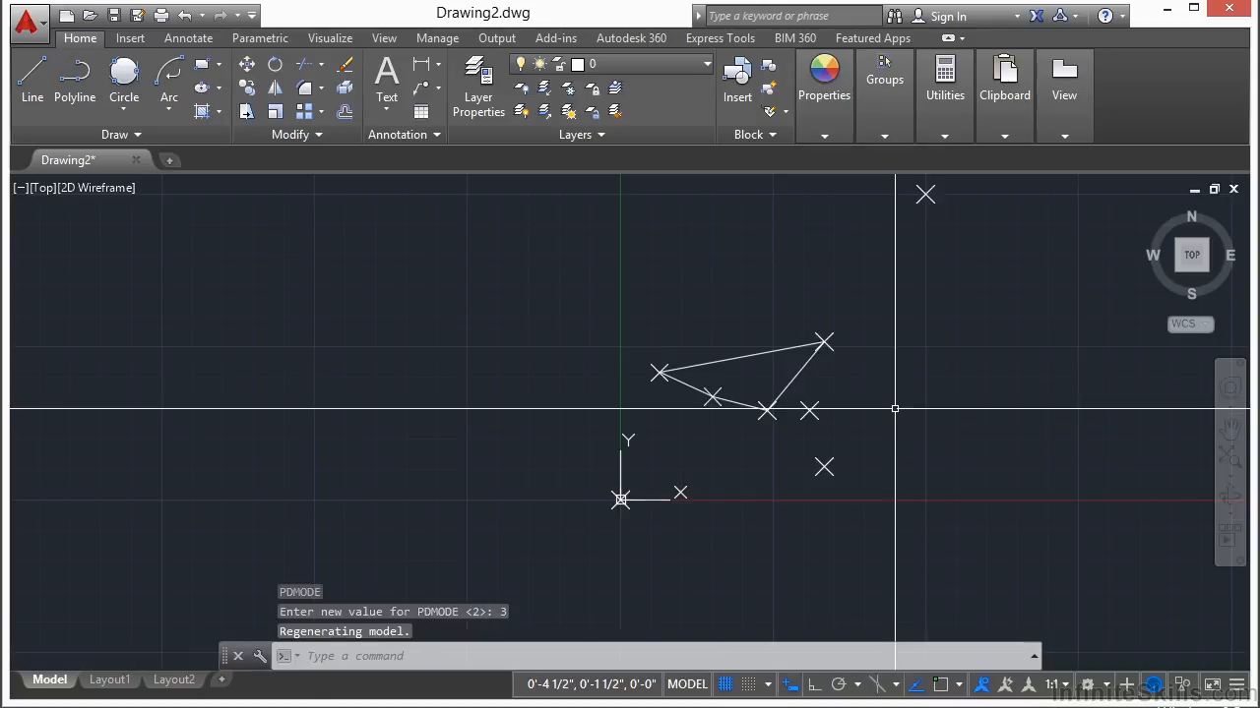
middle_click_drag(886, 301, 746, 308)
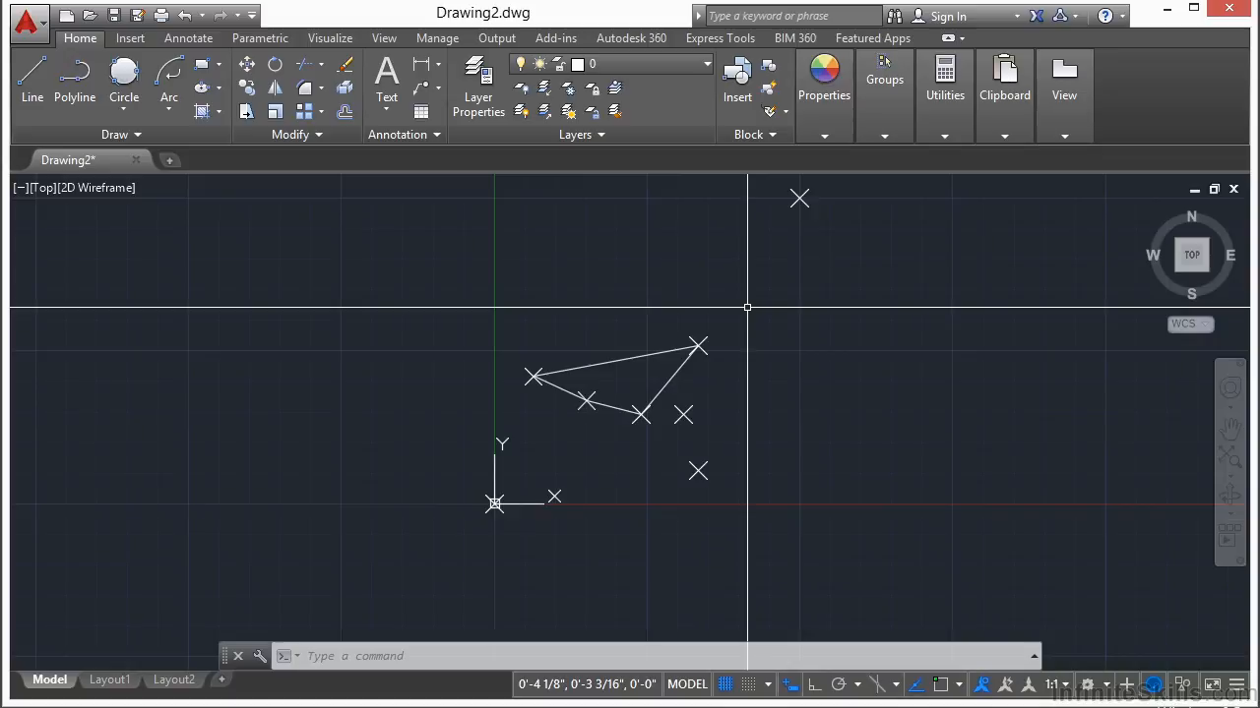
- Set the point size variable PDSIZE to 5 and regenerate the whole drawing
type("pds")
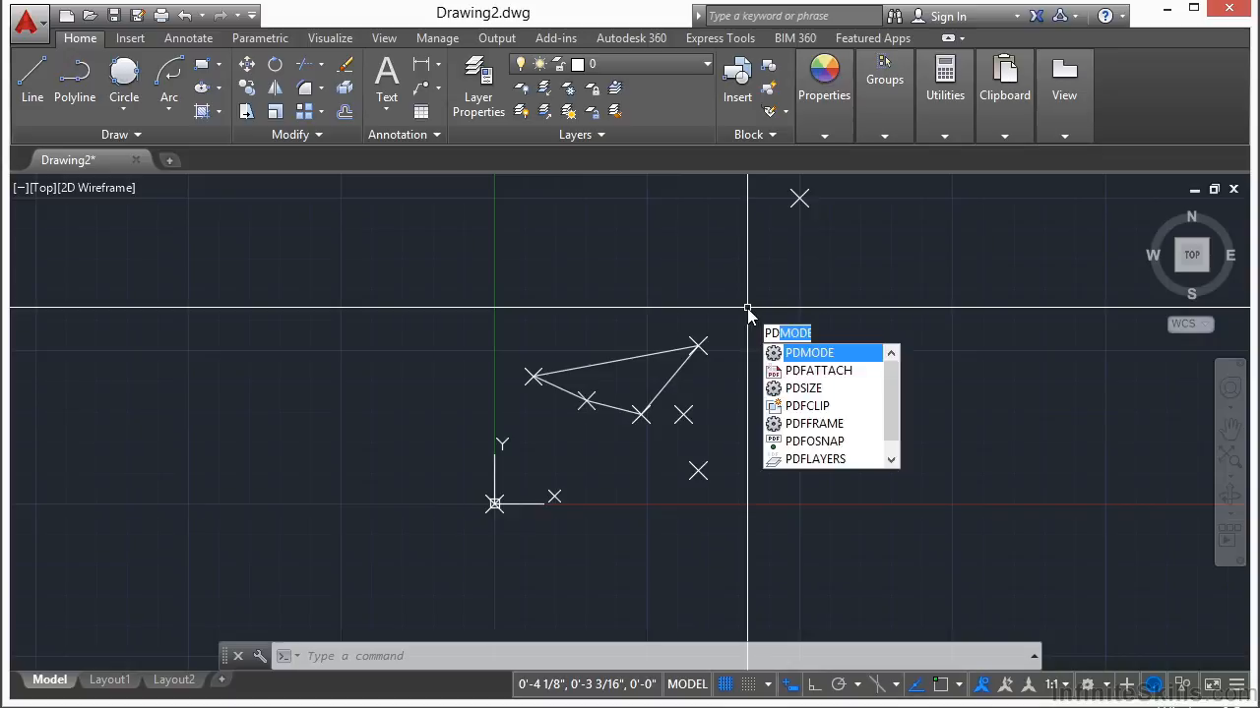
type("ize")
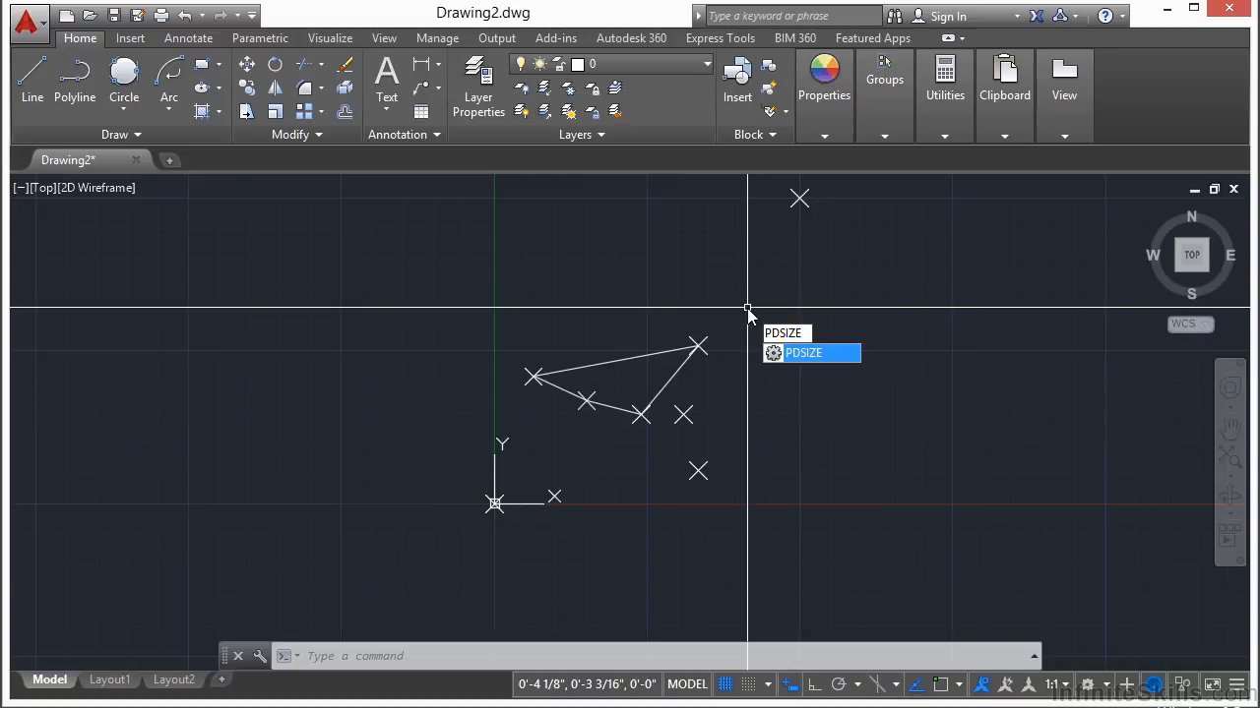
key("Return")
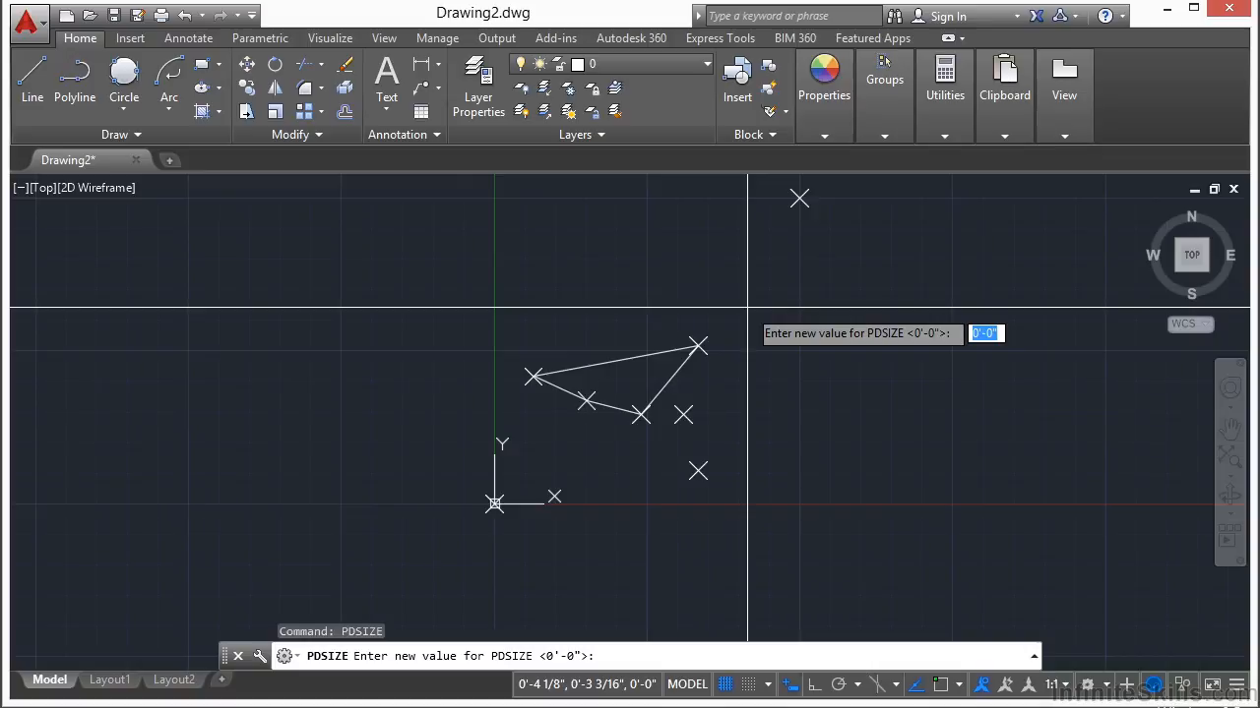
type("5")
key("Return")
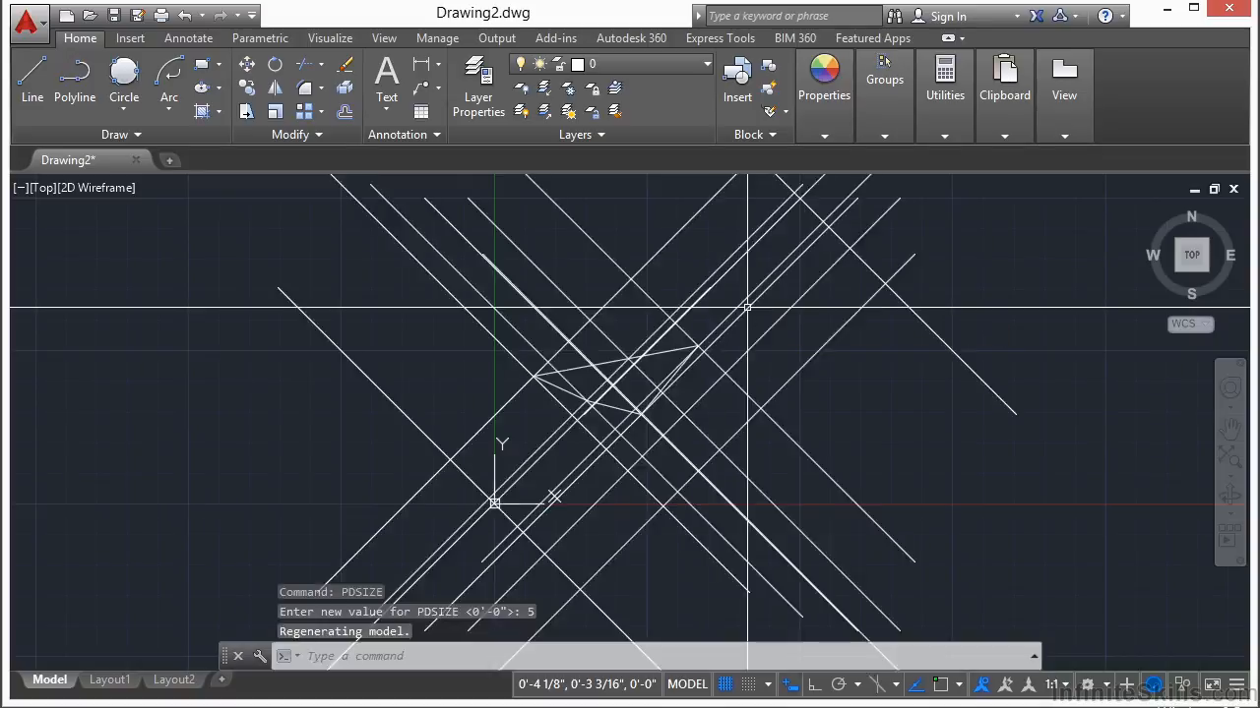
scroll(645, 351, "down", 4)
type("rea")
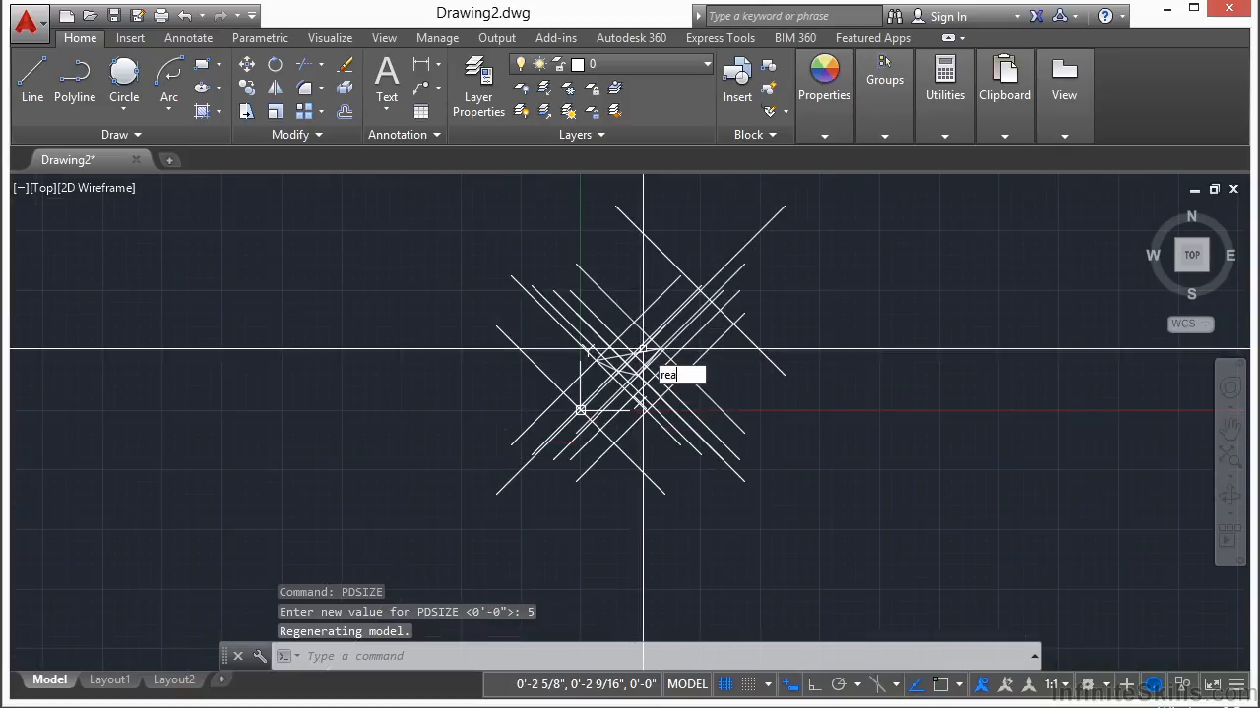
key("Return")
scroll(644, 298, "up", 5)
scroll(643, 298, "down", 2)
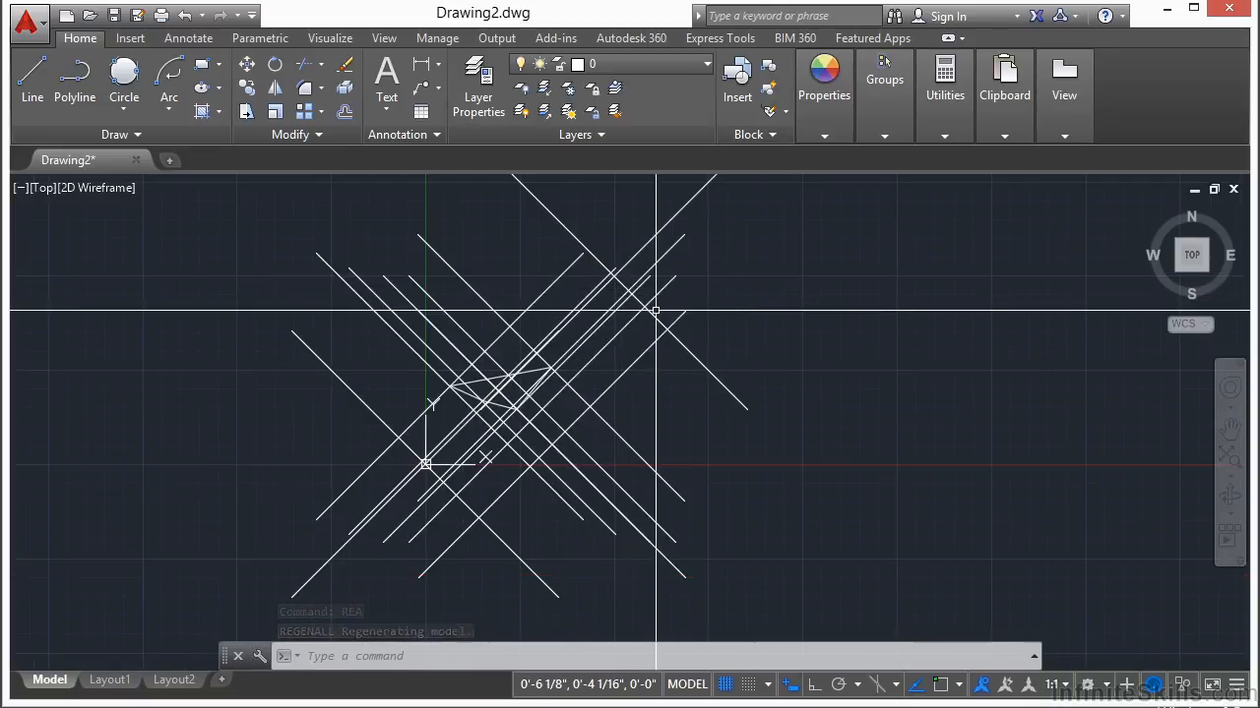
- Reduce the point markers by setting PDSIZE to 1, and regenerate the whole drawing
key("Escape")
key("Escape")
type("PDsize")
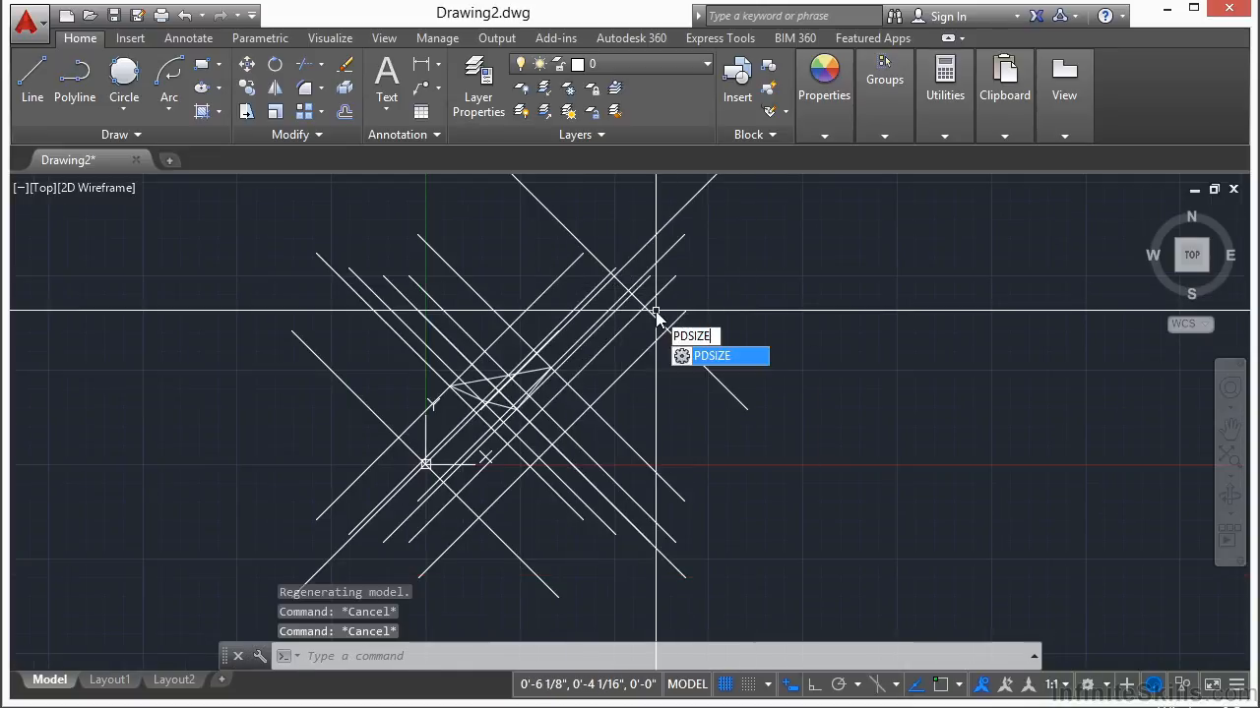
key("Return")
type("1")
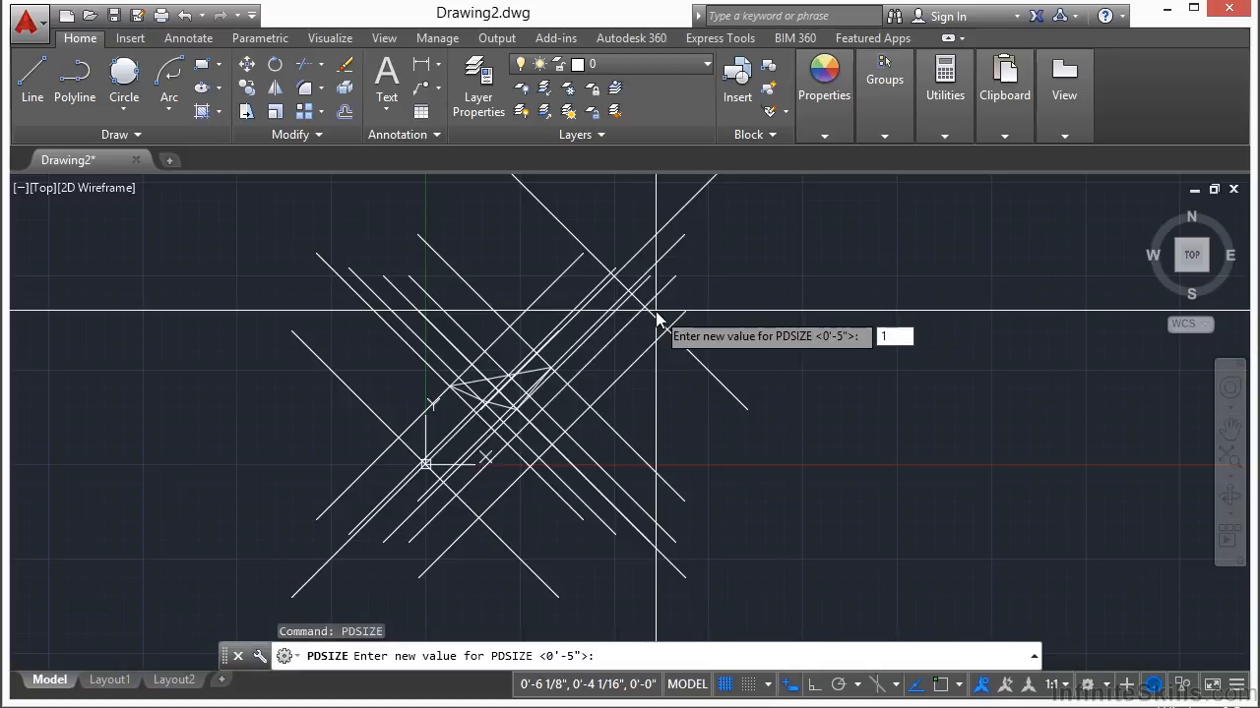
key("Return")
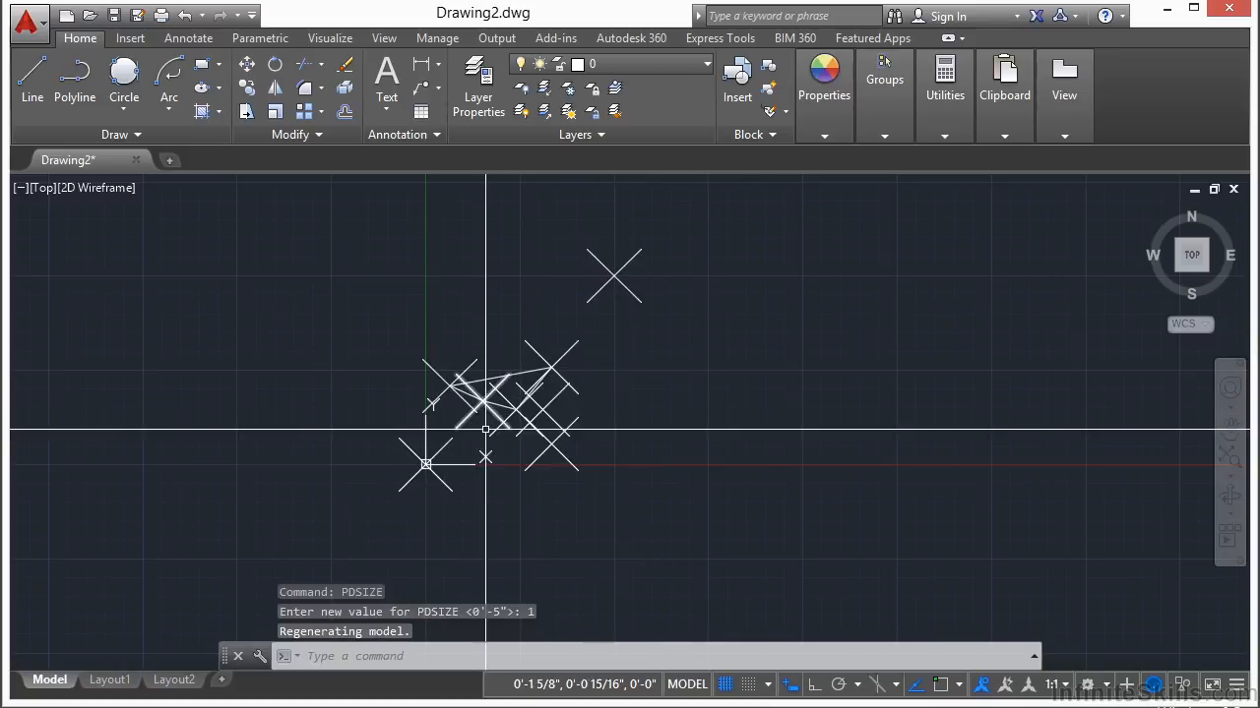
type("rea")
key("Return")
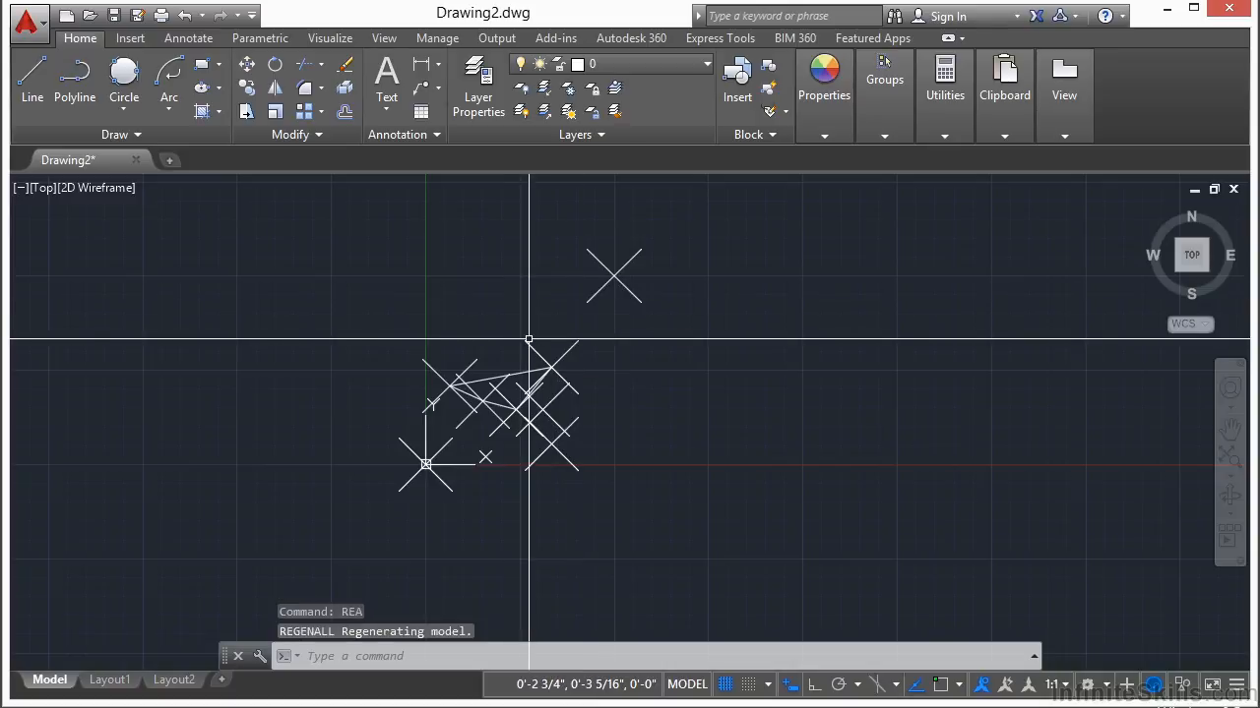
middle_click_drag(475, 385, 452, 352)
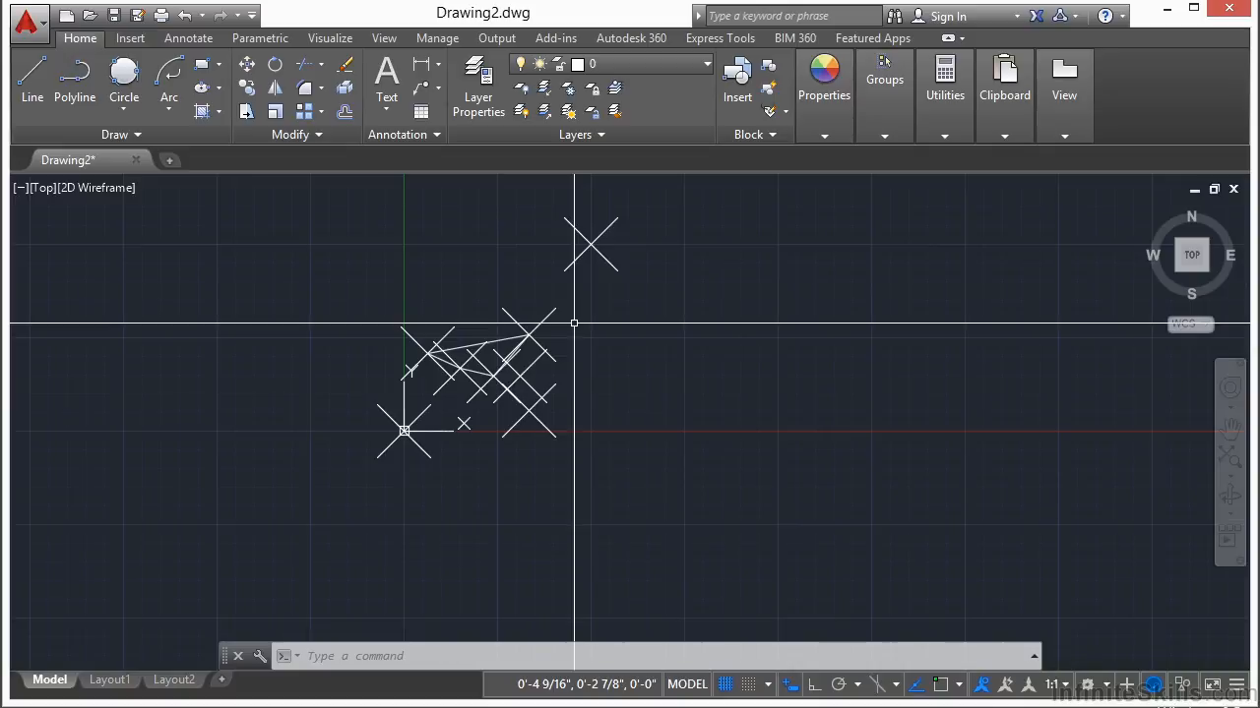
- Open the Point Style settings with DDPTYPE and move the dialog clear of the drawn points
type("DDPTYpe")
key("Return")
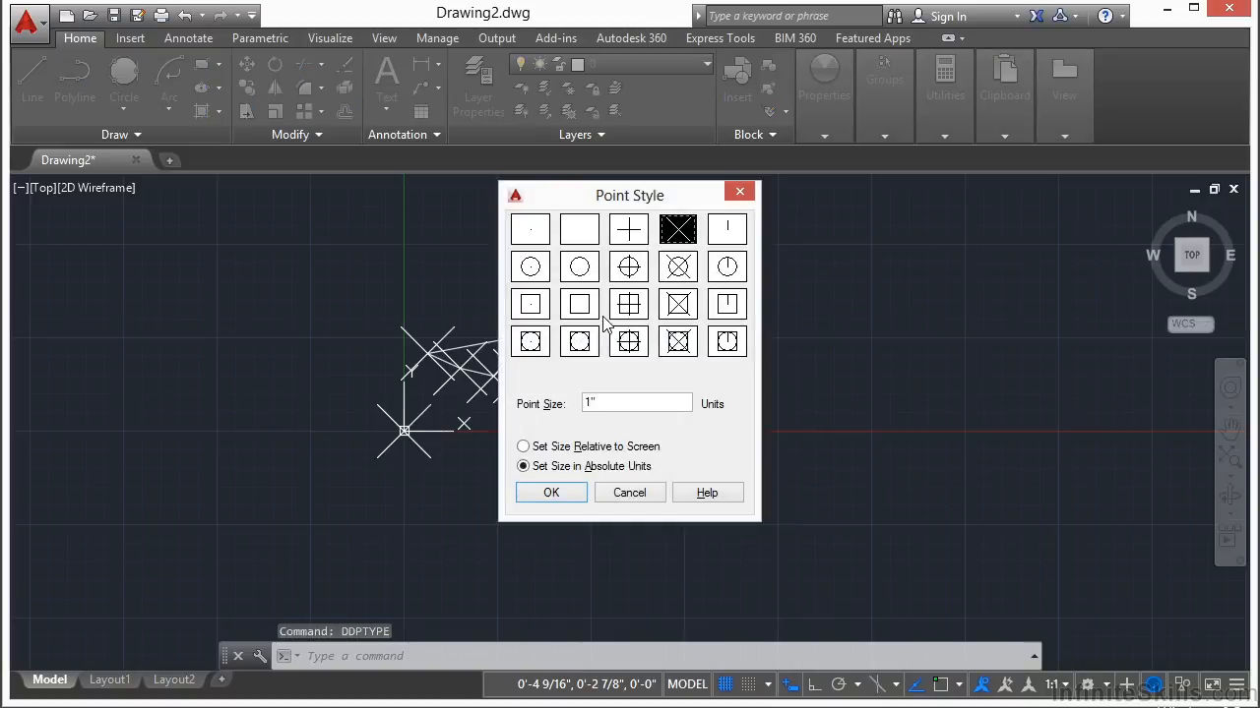
left_click_drag(638, 204, 837, 214)
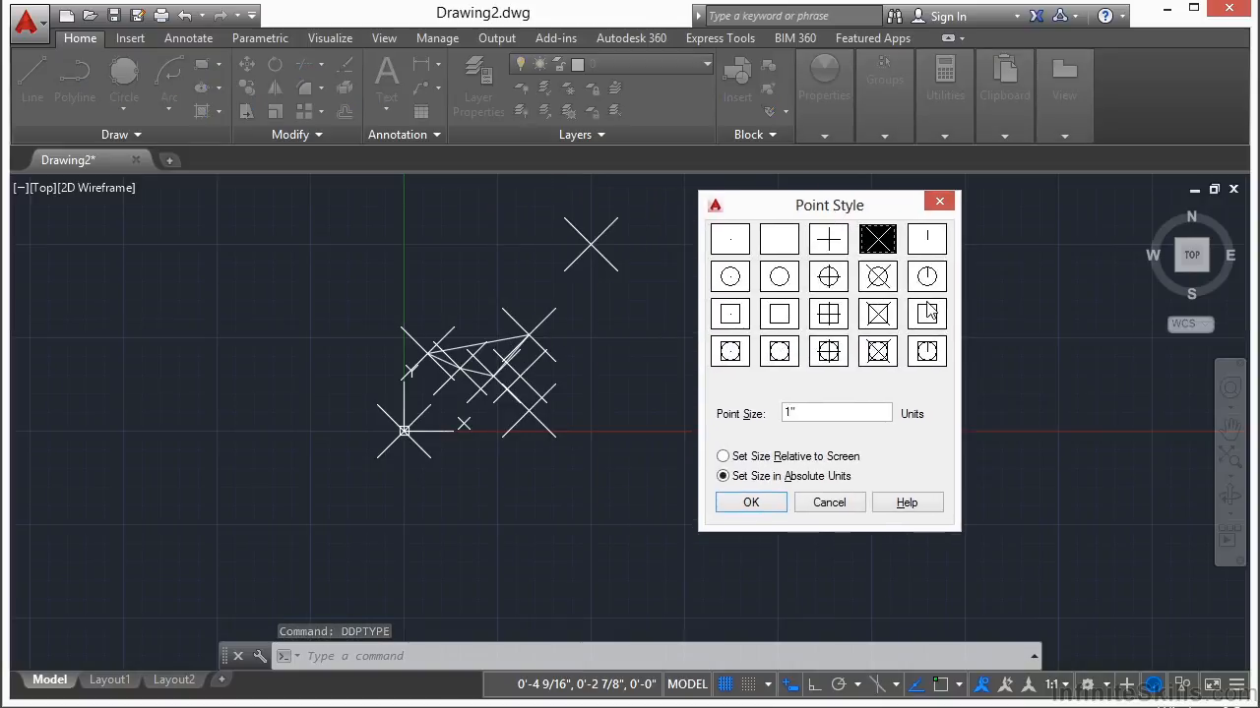
- Try the dot, blank, plus, X and vertical tick point styles one after another
left_click(738, 246)
left_click(772, 250)
left_click(844, 248)
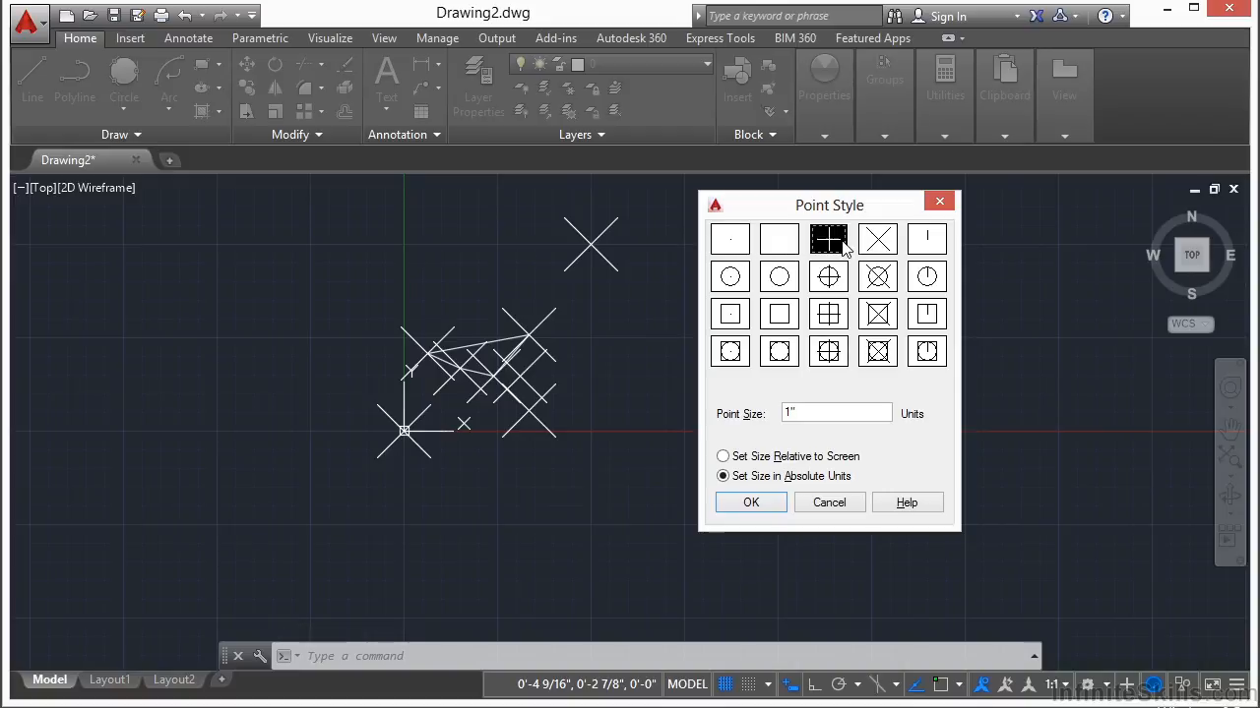
left_click(738, 253)
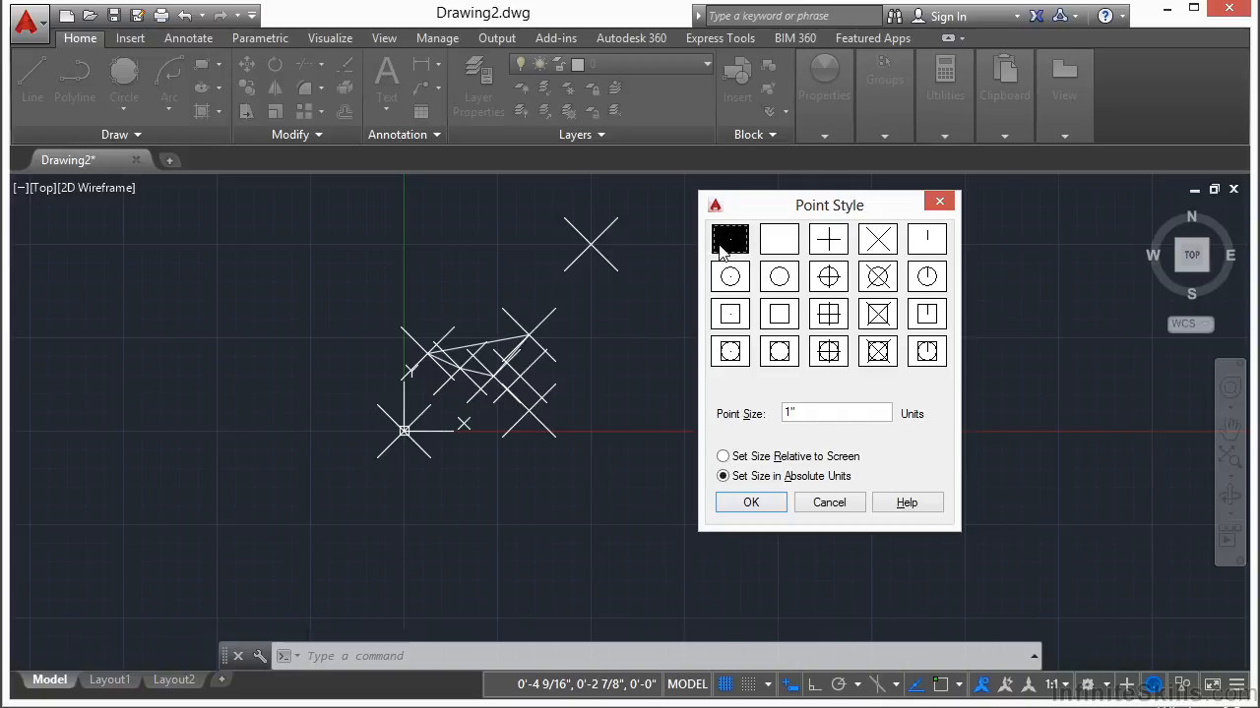
left_click(787, 251)
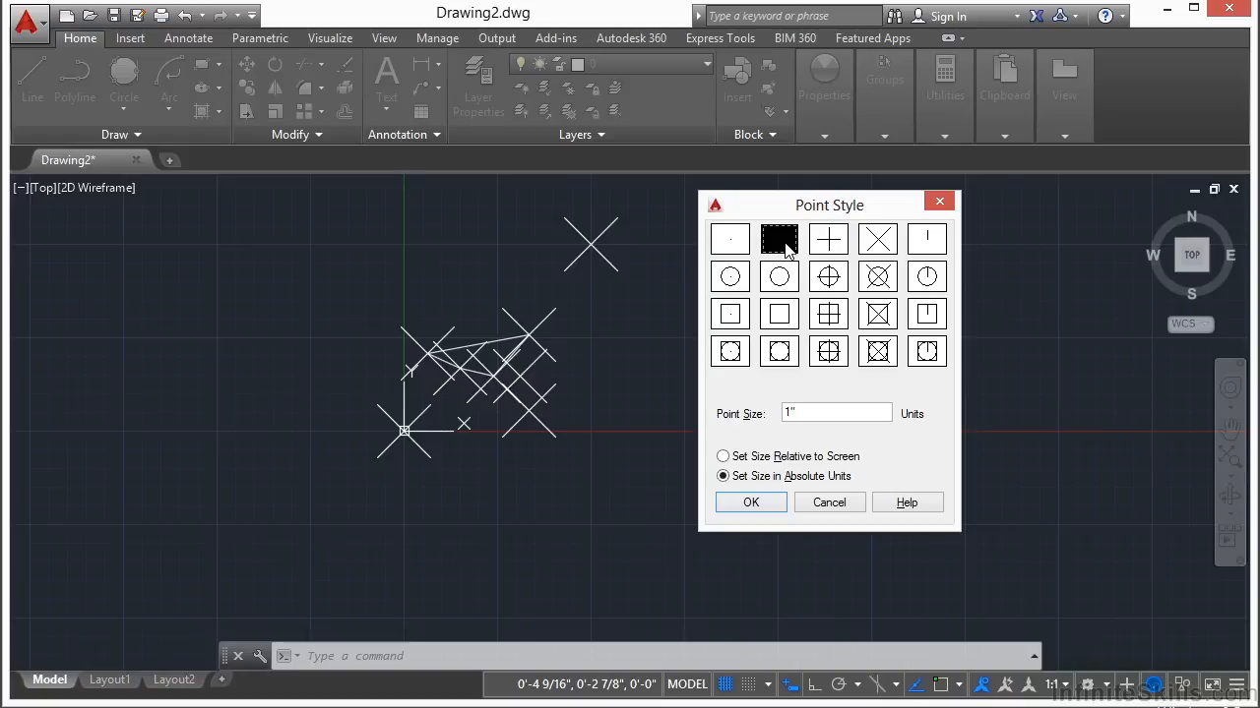
left_click(830, 244)
left_click(873, 247)
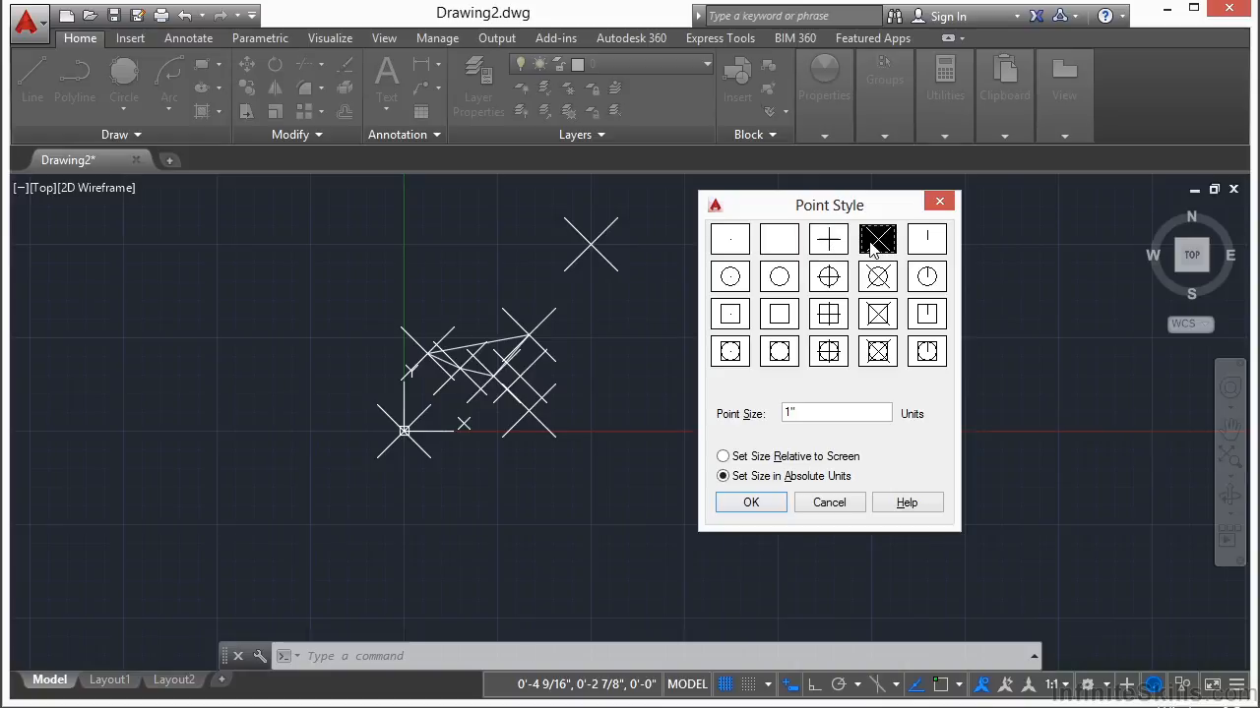
left_click(919, 248)
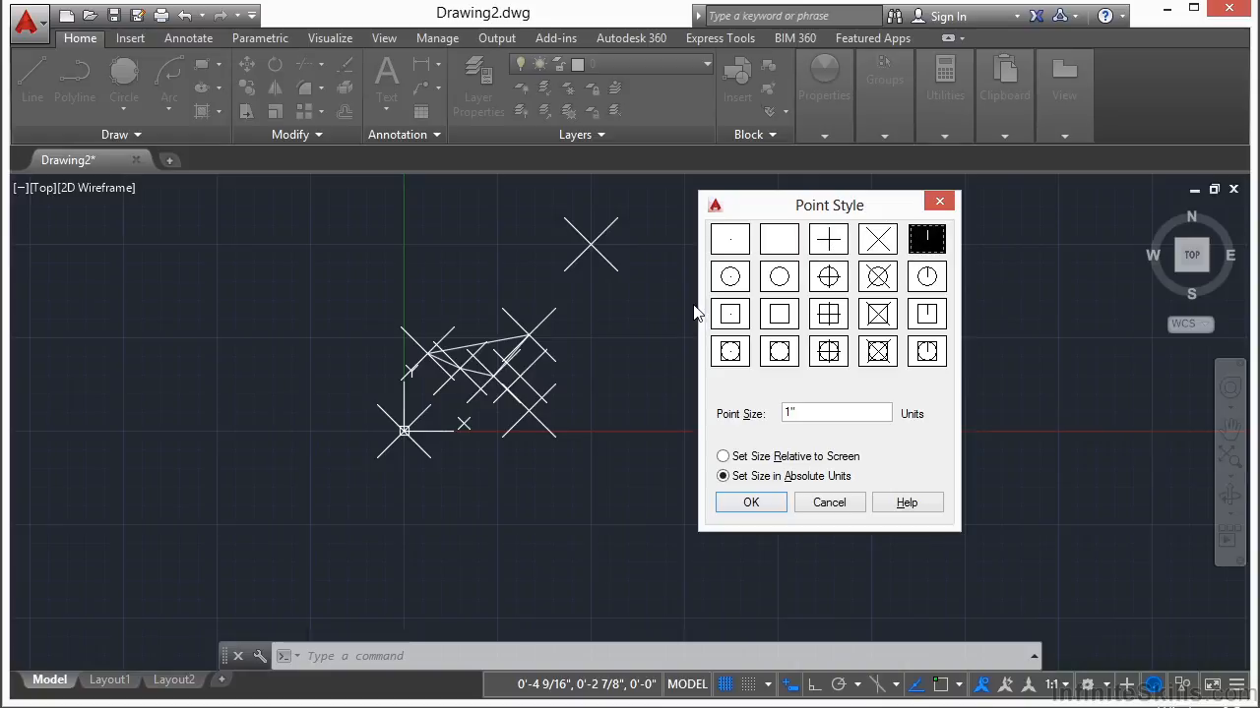
- Choose the circle with centre dot as point style, set its size relative to the screen, and apply the settings
left_click(734, 281)
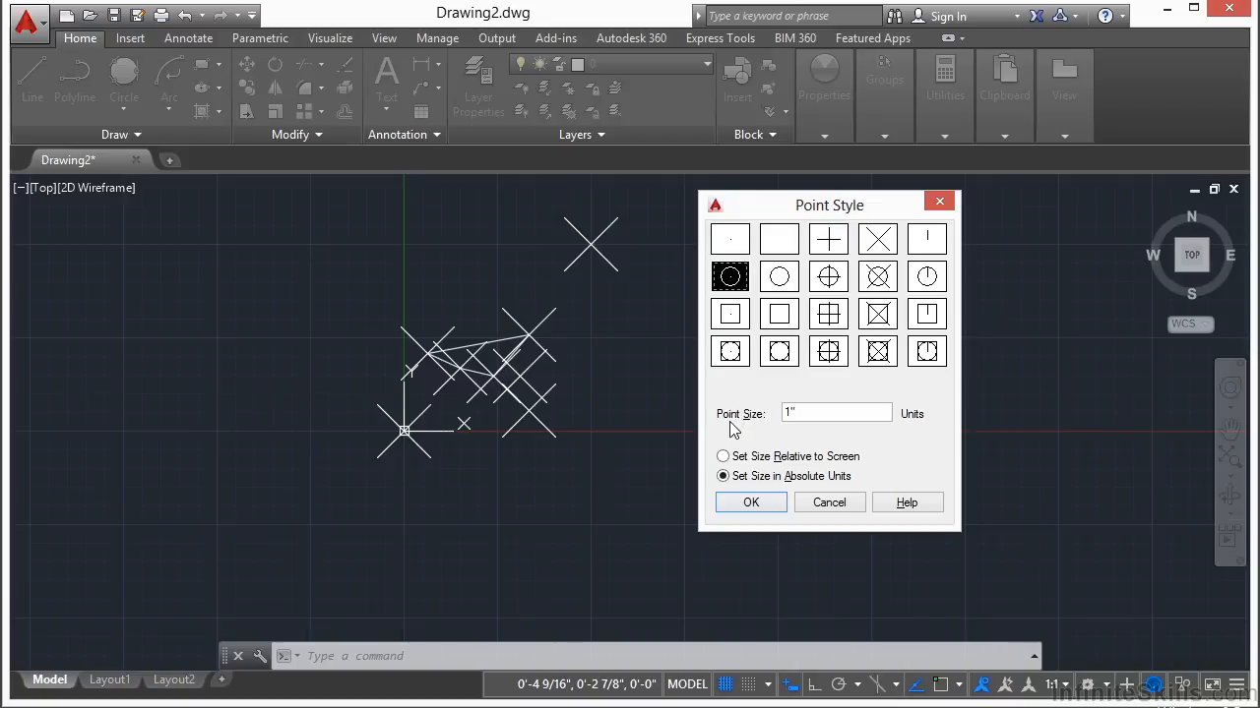
double_click(817, 423)
left_click(777, 459)
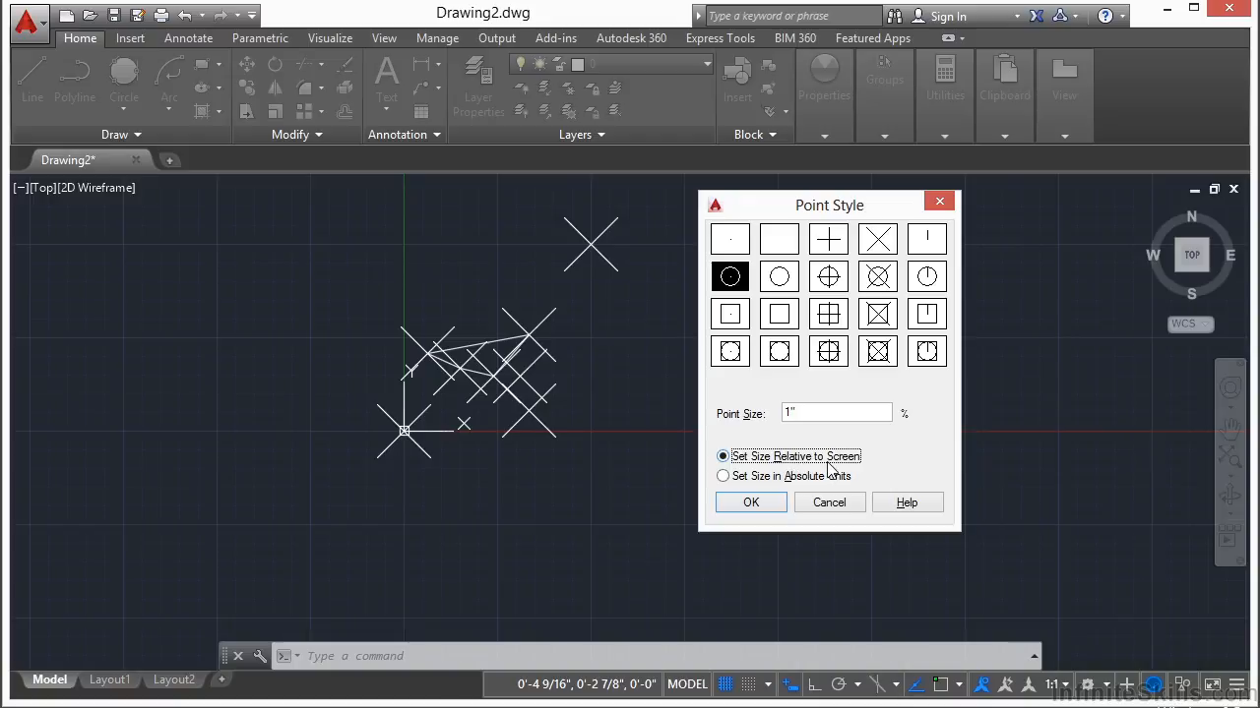
left_click(826, 417)
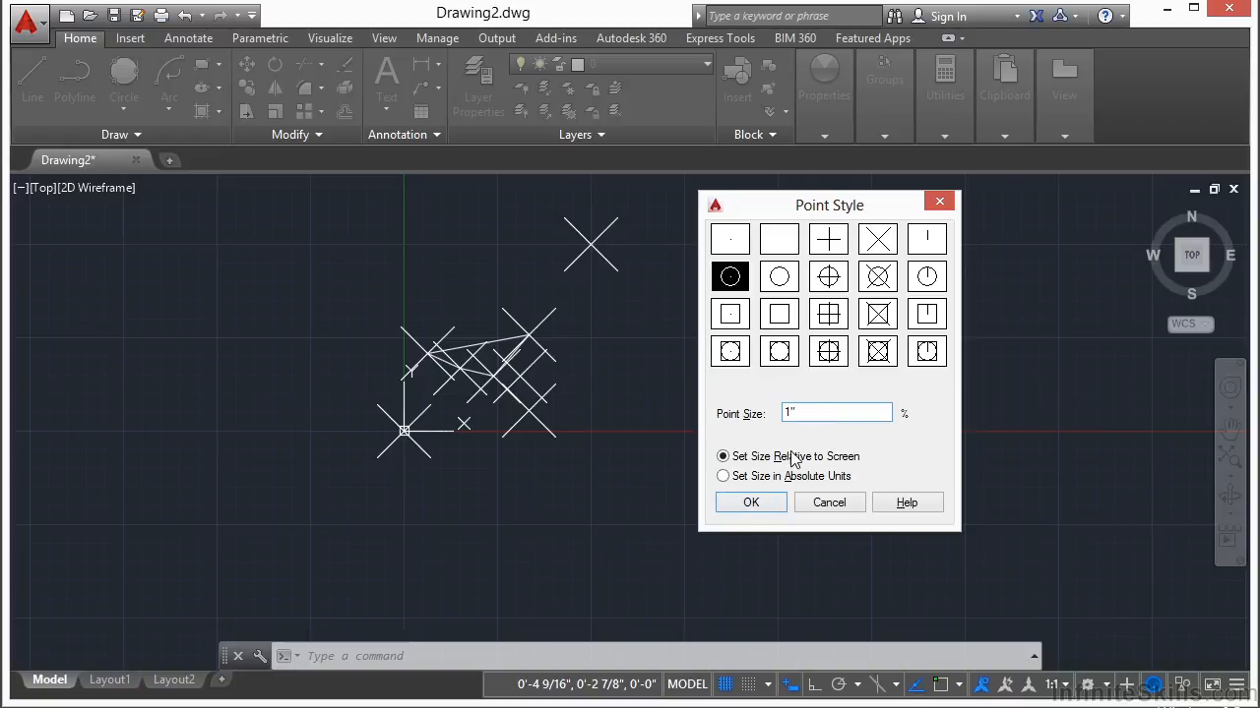
left_click(756, 504)
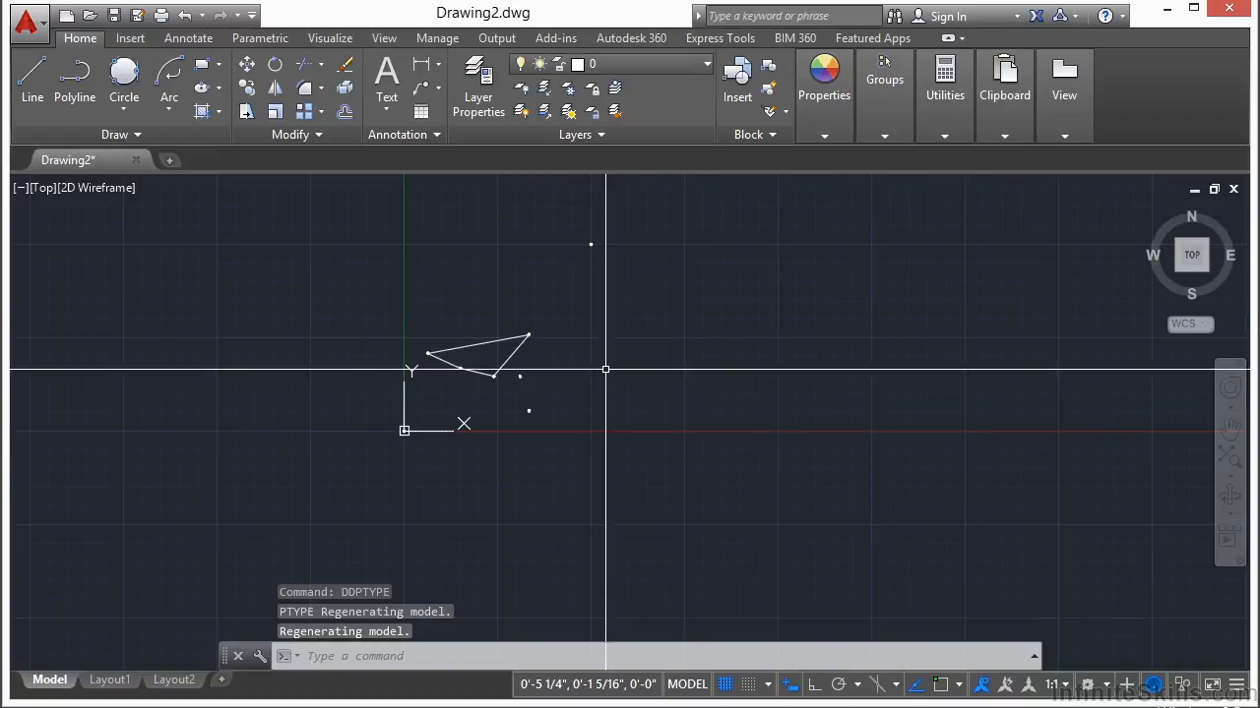
- Regenerate the whole drawing at a close view of the uppermost point to check its screen-relative marker size
scroll(596, 247, "up", 10)
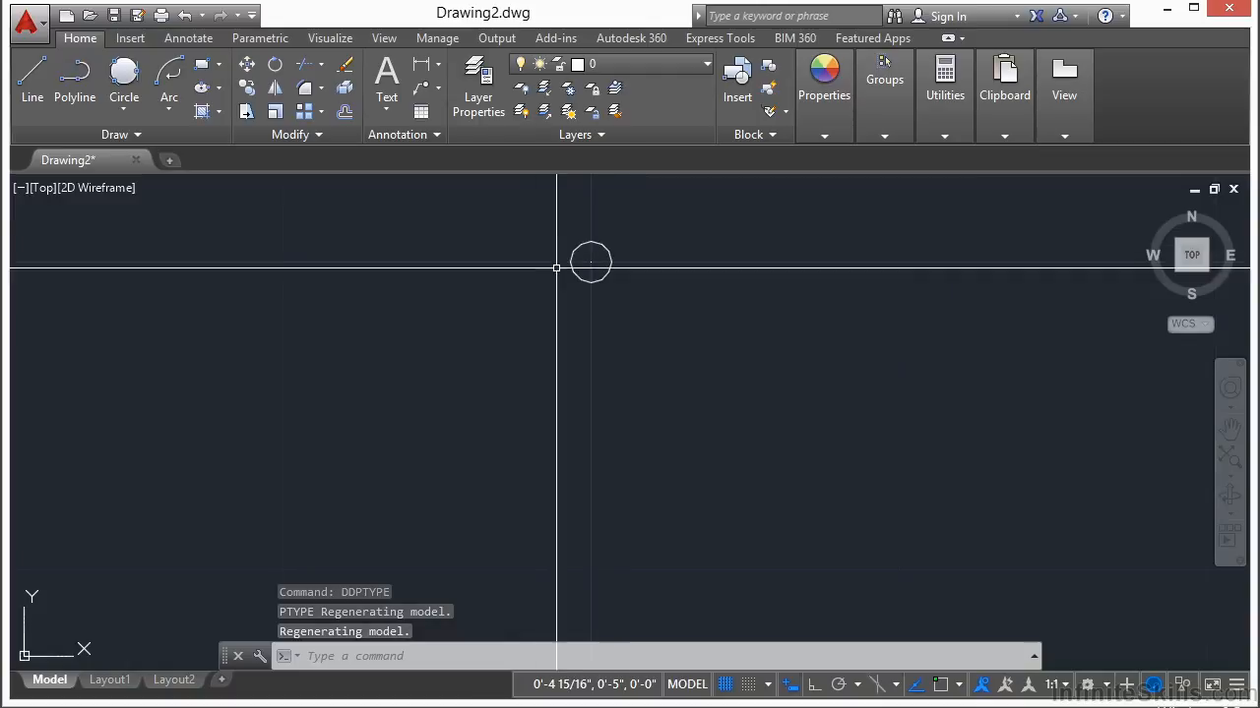
scroll(598, 242, "up", 6)
scroll(728, 308, "down", 2)
type("r")
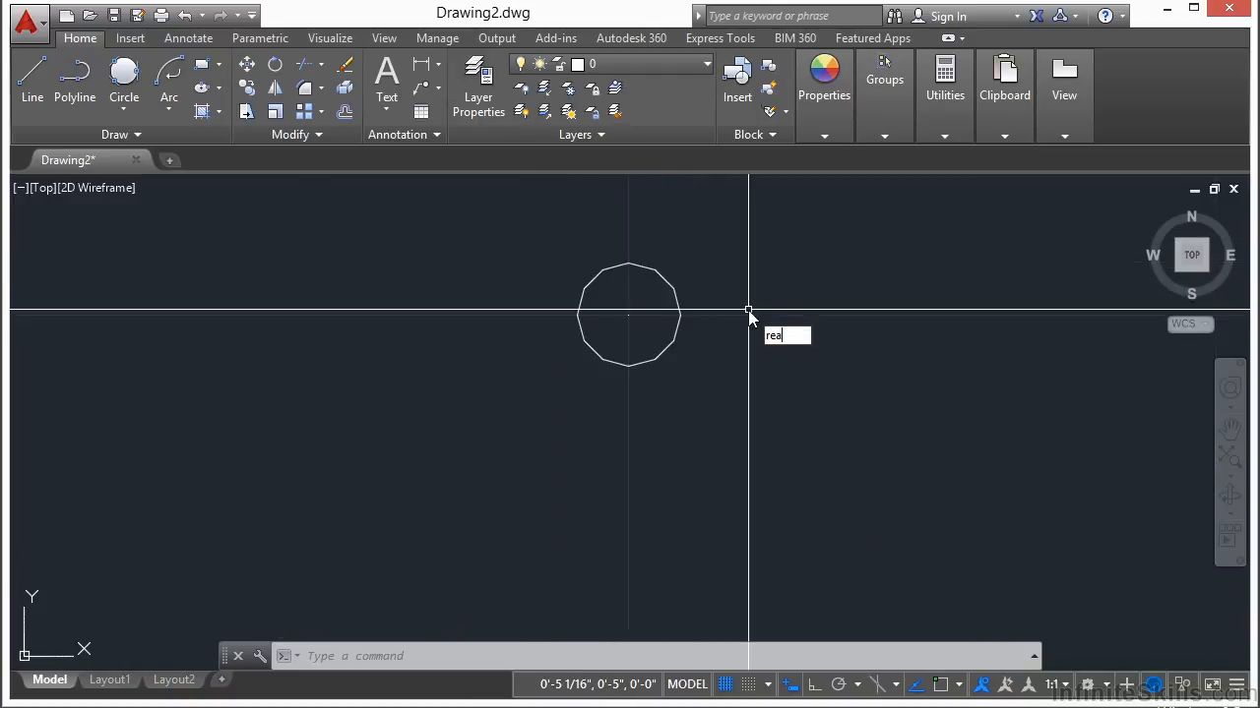
type("ea")
key("Return")
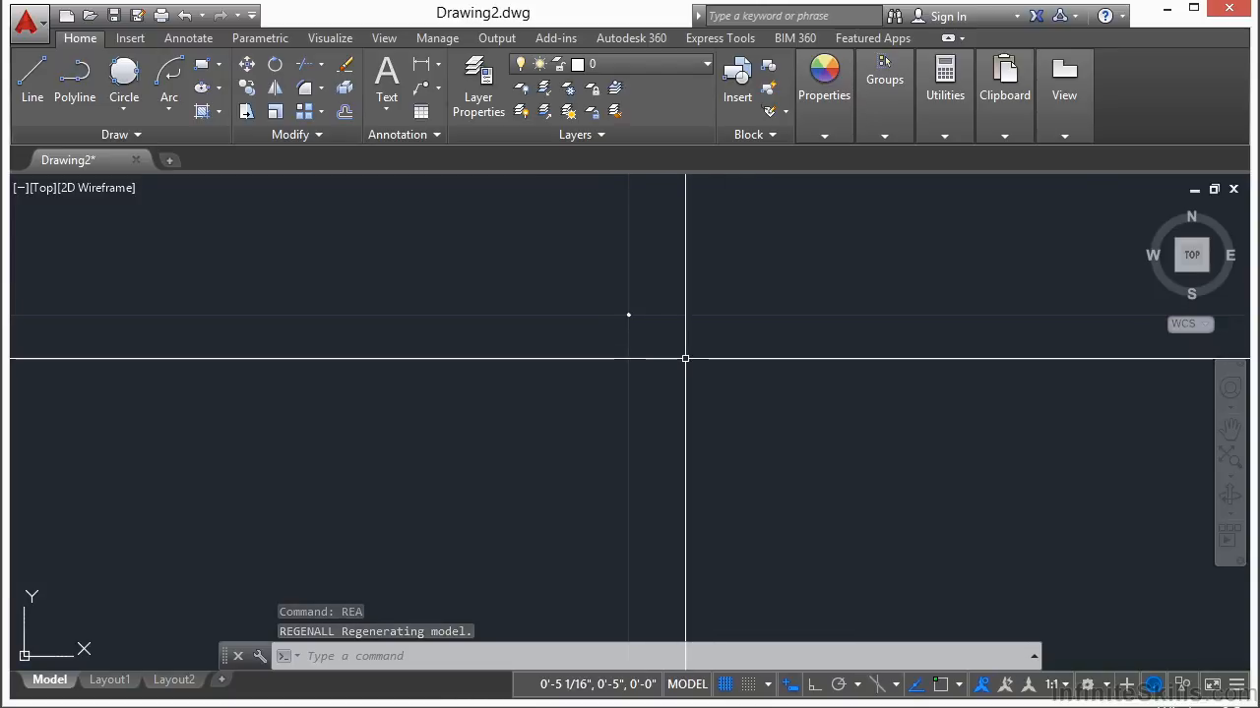
- Set the point size to 5 percent of the screen in the PTYPE settings and apply it
type("ptype")
key("Return")
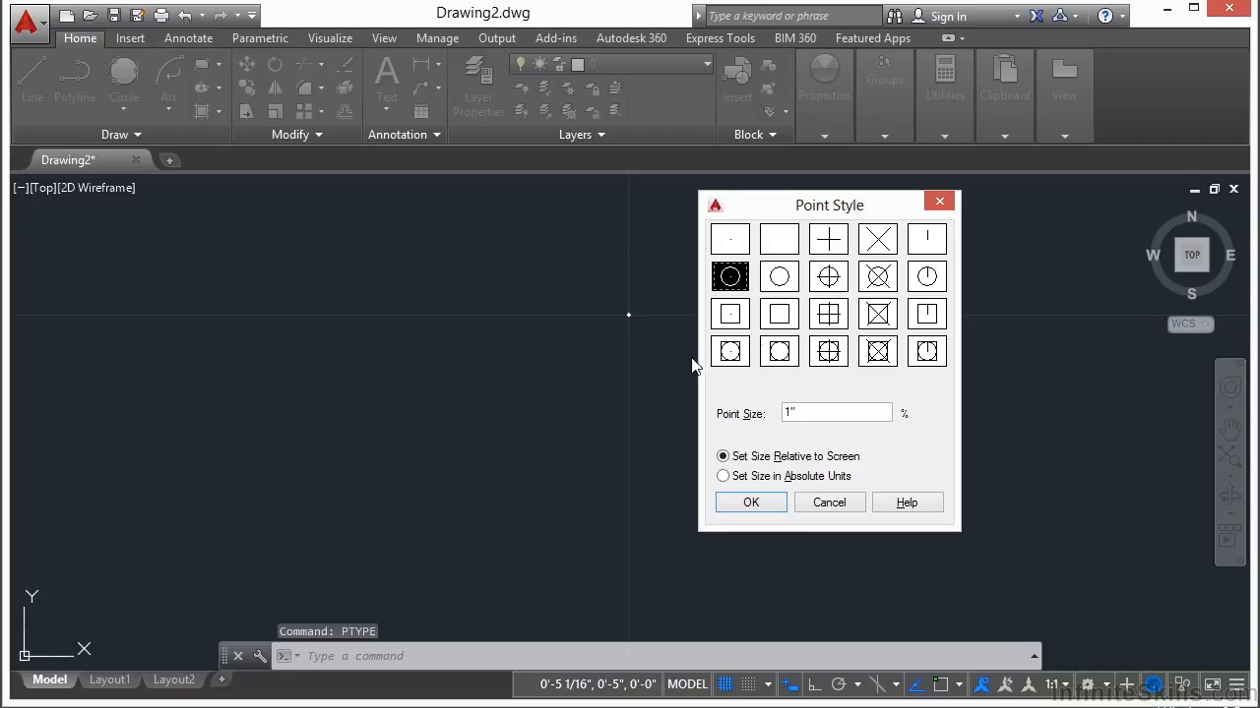
left_click(793, 413)
key("BackSpace")
type("5")
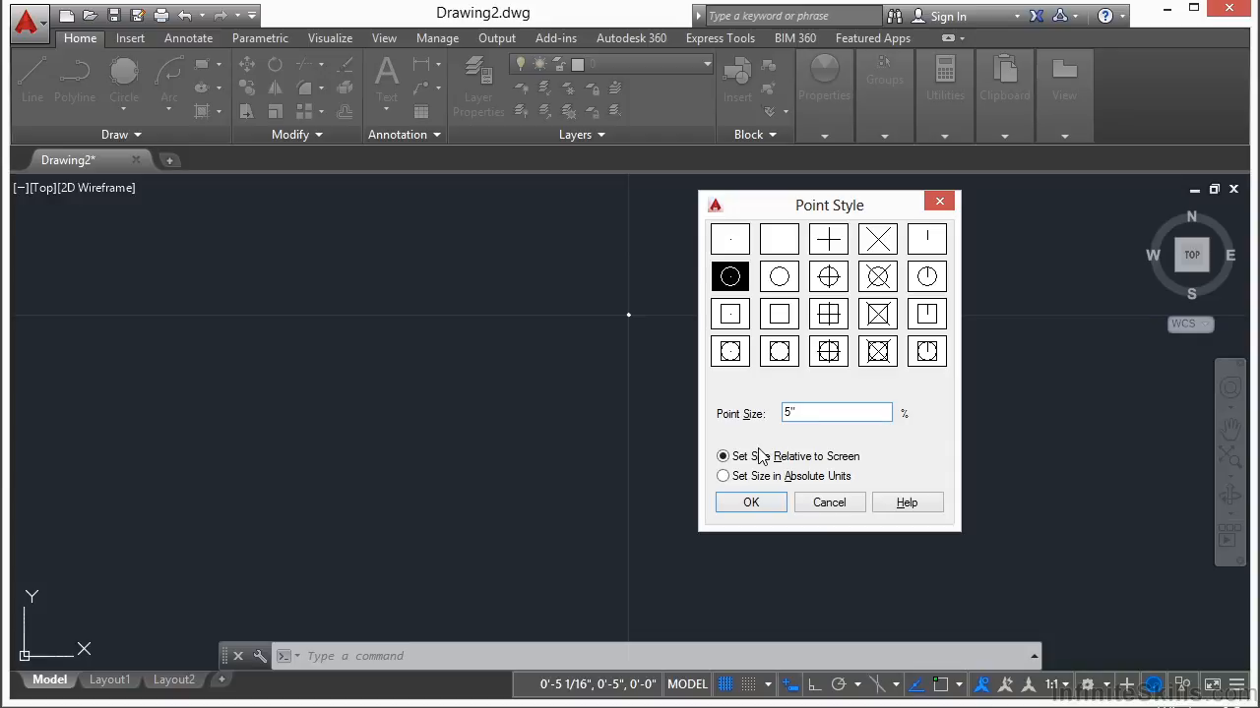
left_click(750, 504)
- Regenerate the drawing with all points in view to refresh their markers at the current size setting
scroll(782, 295, "down", 5)
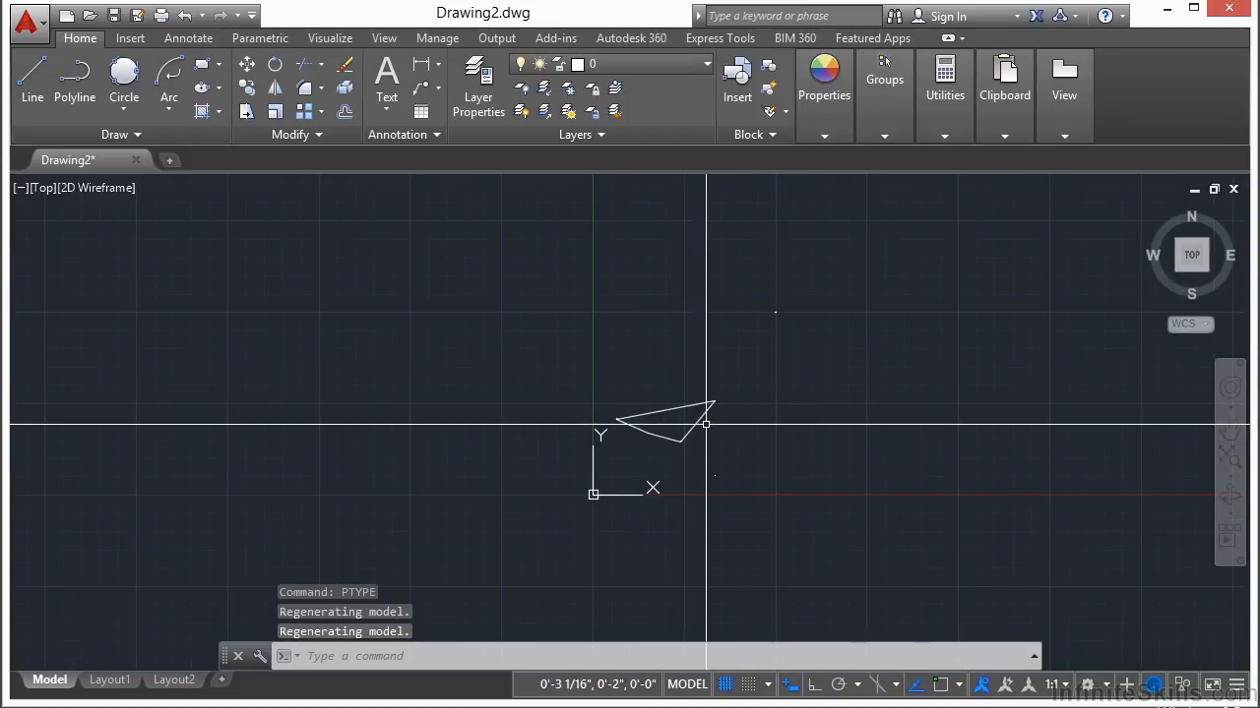
type("rea")
key("Return")
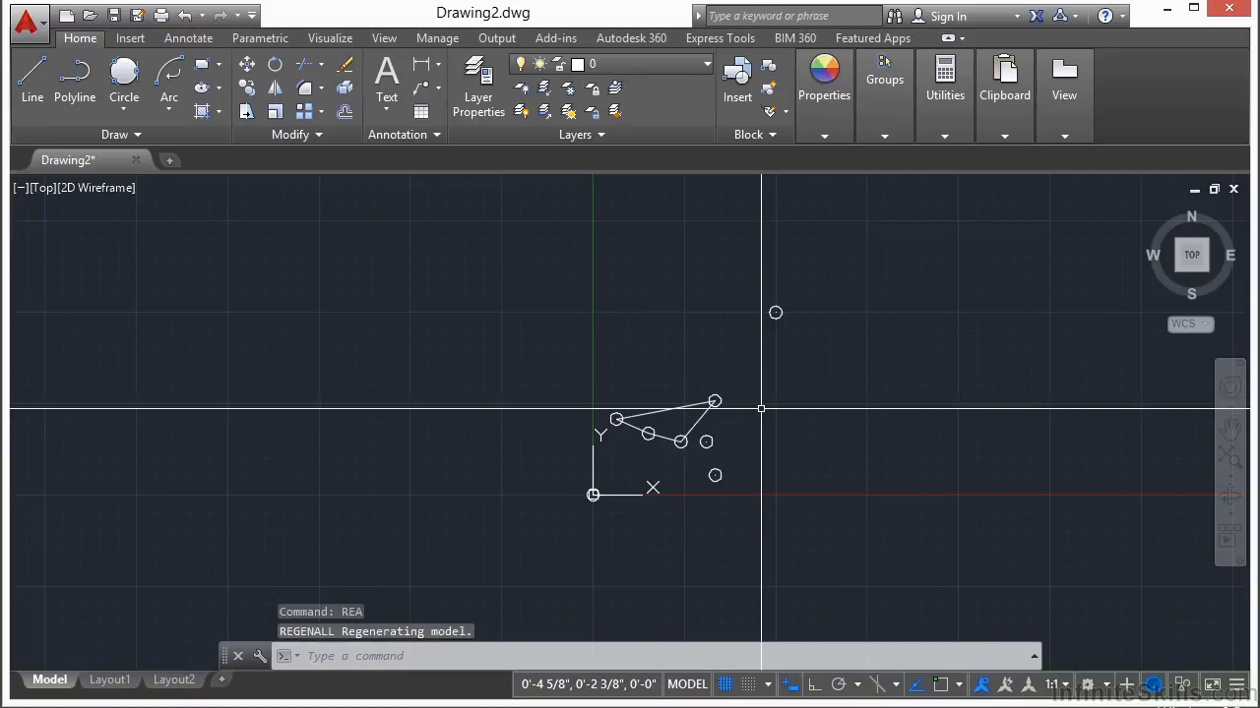
middle_click_drag(816, 391, 744, 370)
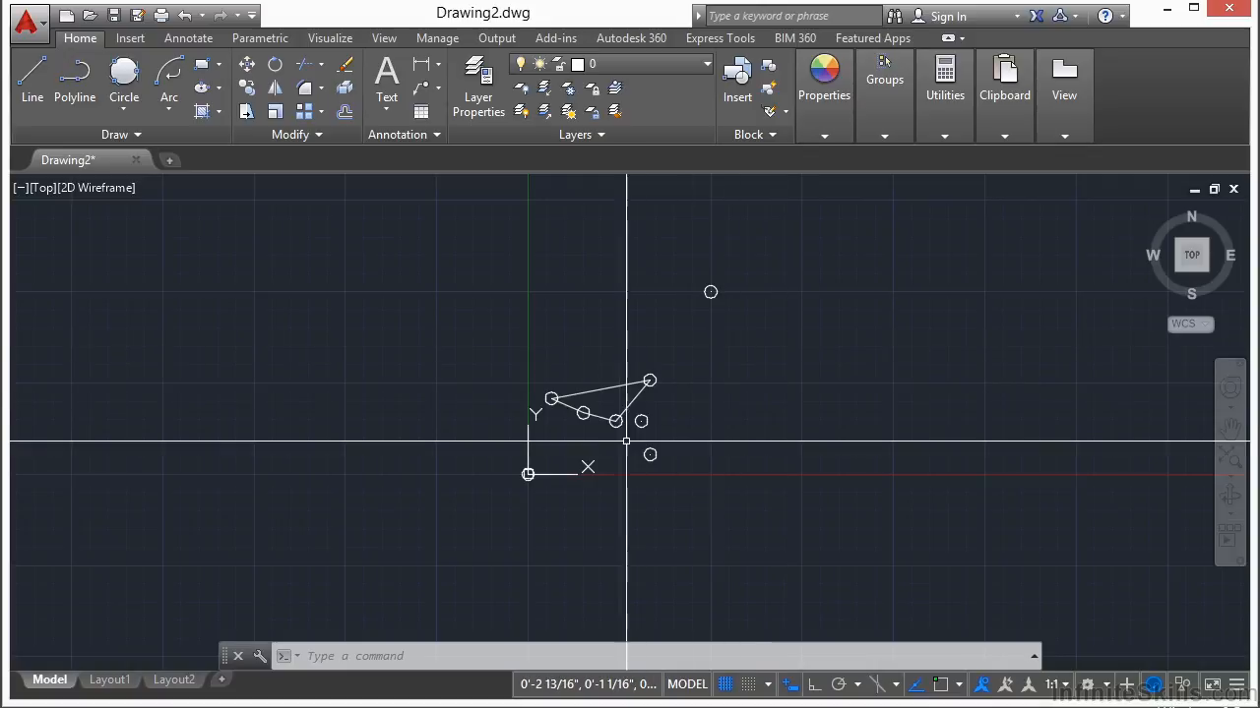
- Regenerate the drawing at a far view and again at a closer view to compare the screen-relative point markers
scroll(630, 418, "down", 5)
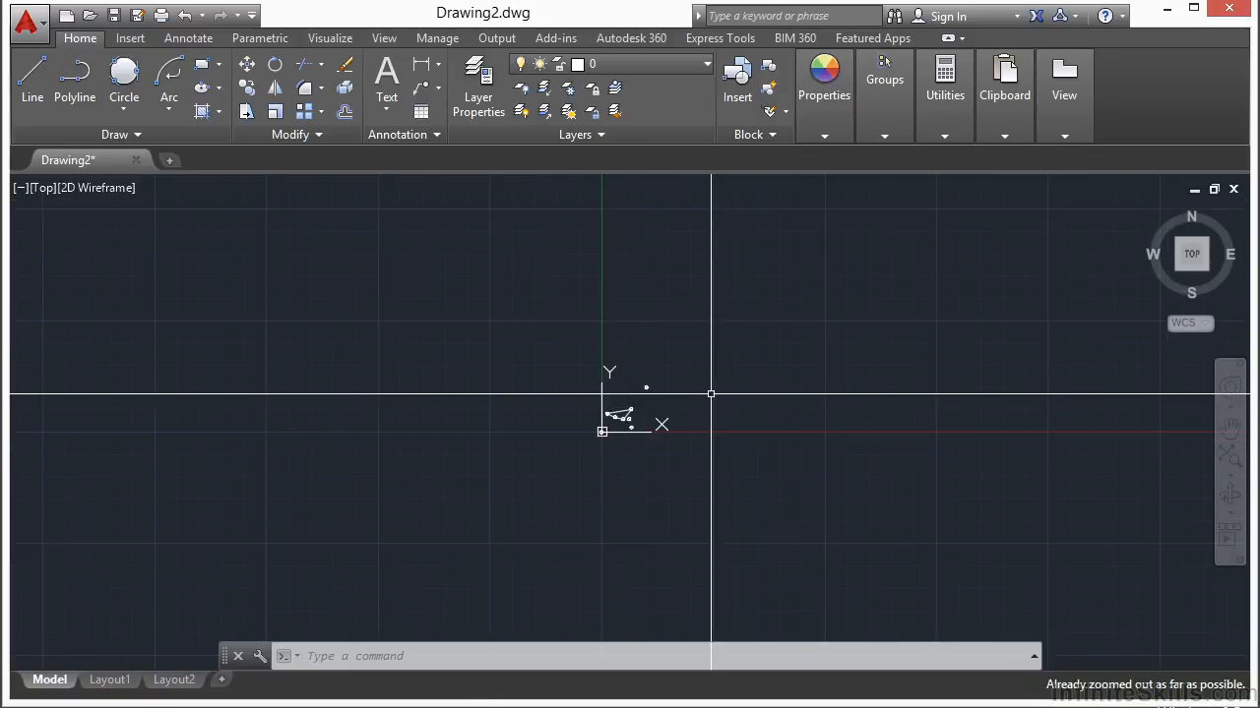
type("rea")
key("Return")
scroll(630, 419, "up", 8)
scroll(786, 405, "down", 2)
type("rea")
key("Return")
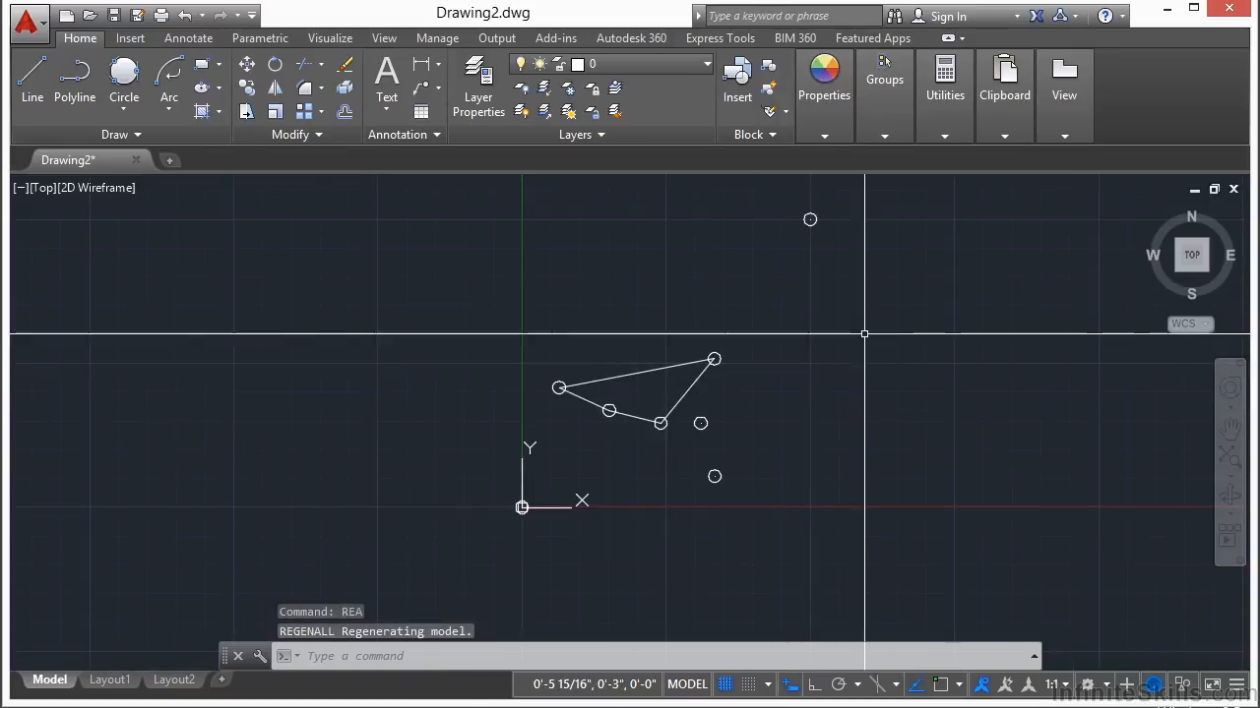
middle_click_drag(860, 338, 751, 363)
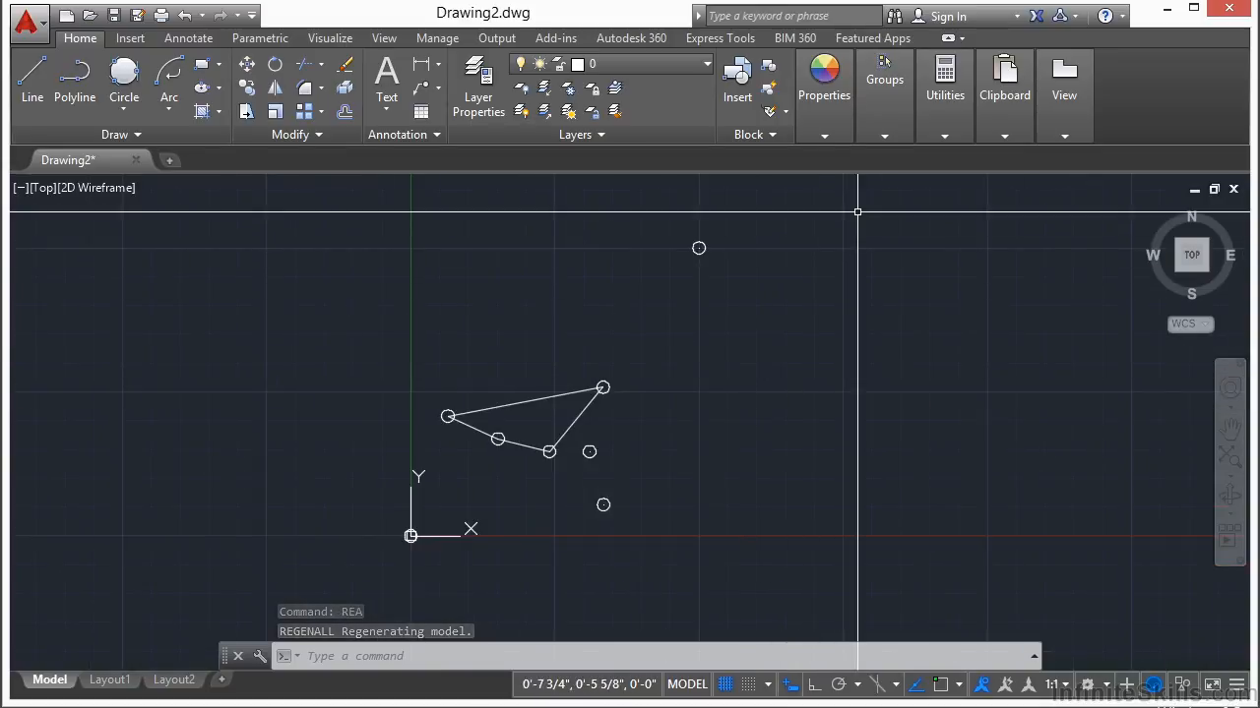